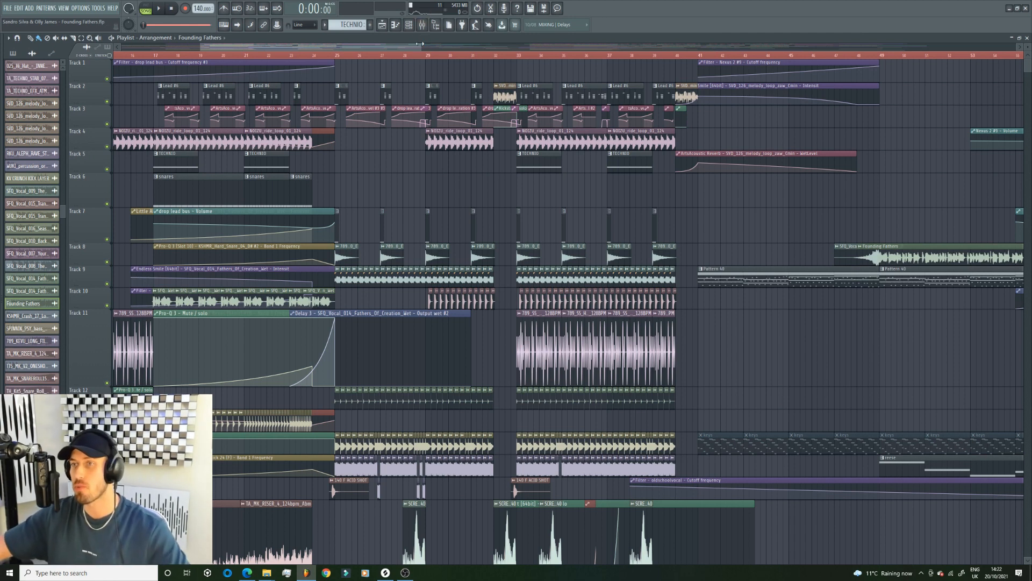
Play the arrangement from bar 24, just before the first drop.
drag(420, 43, 394, 44)
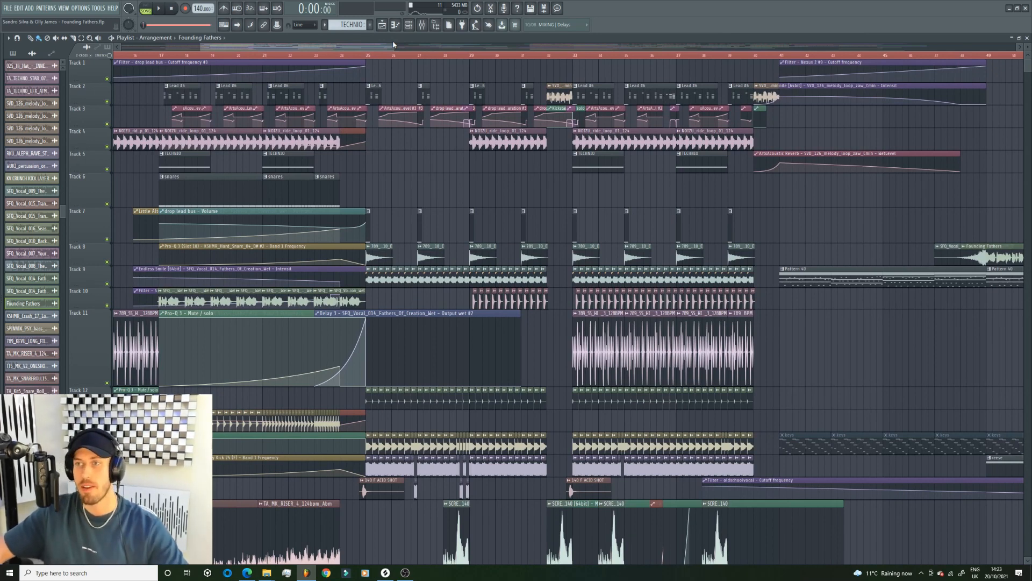
drag(395, 46, 374, 46)
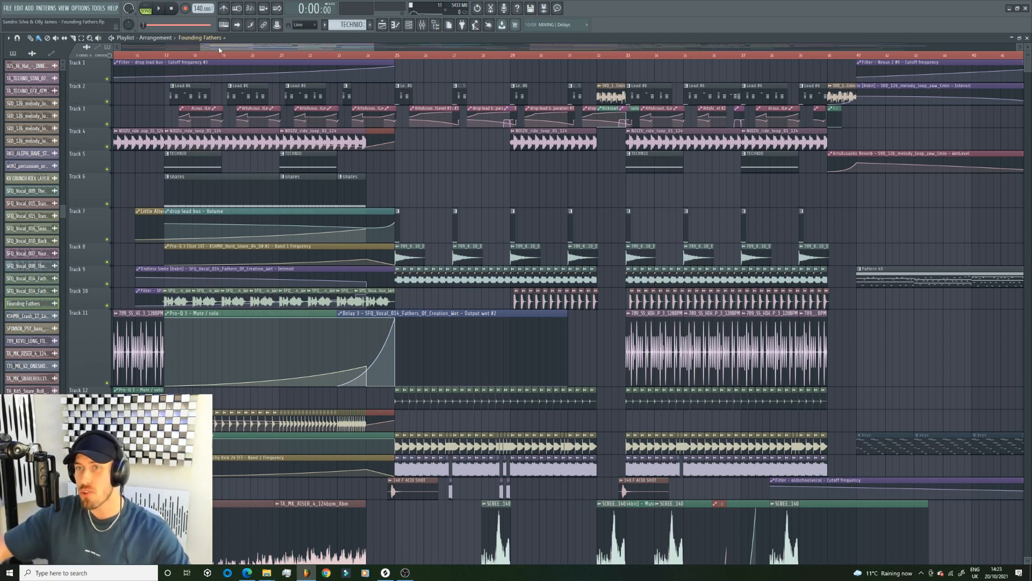
drag(197, 47, 231, 44)
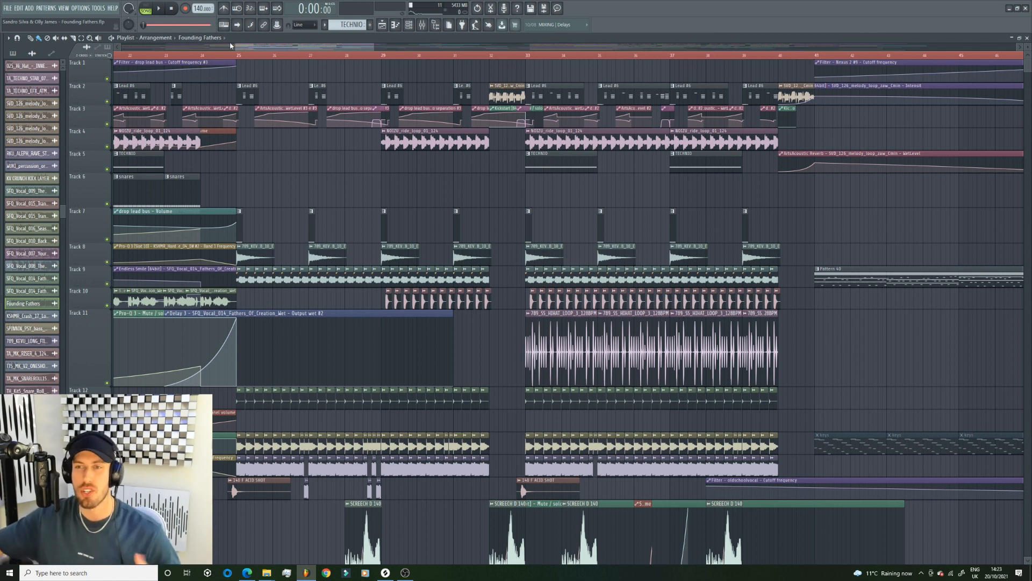
drag(236, 47, 247, 48)
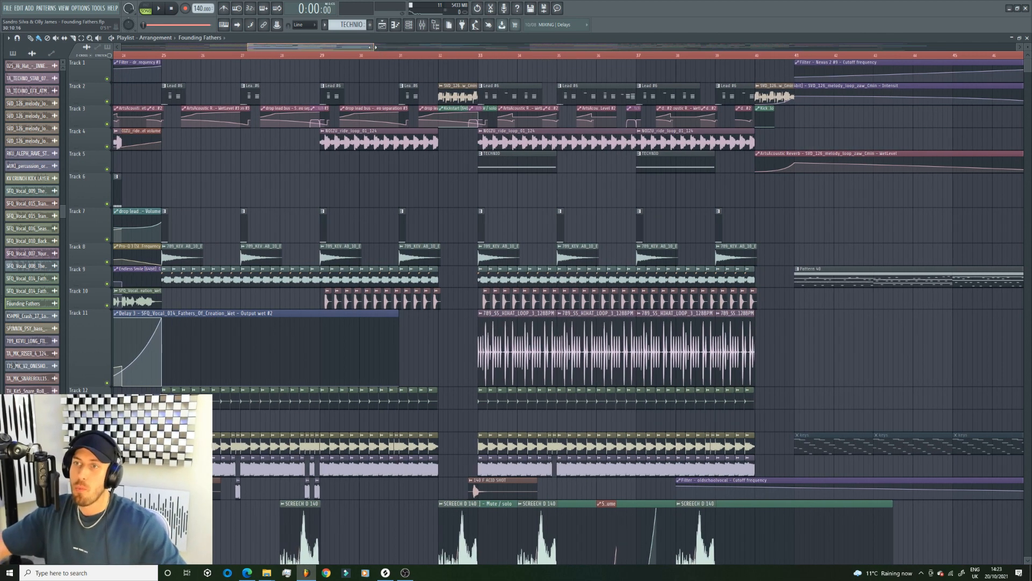
drag(374, 47, 355, 49)
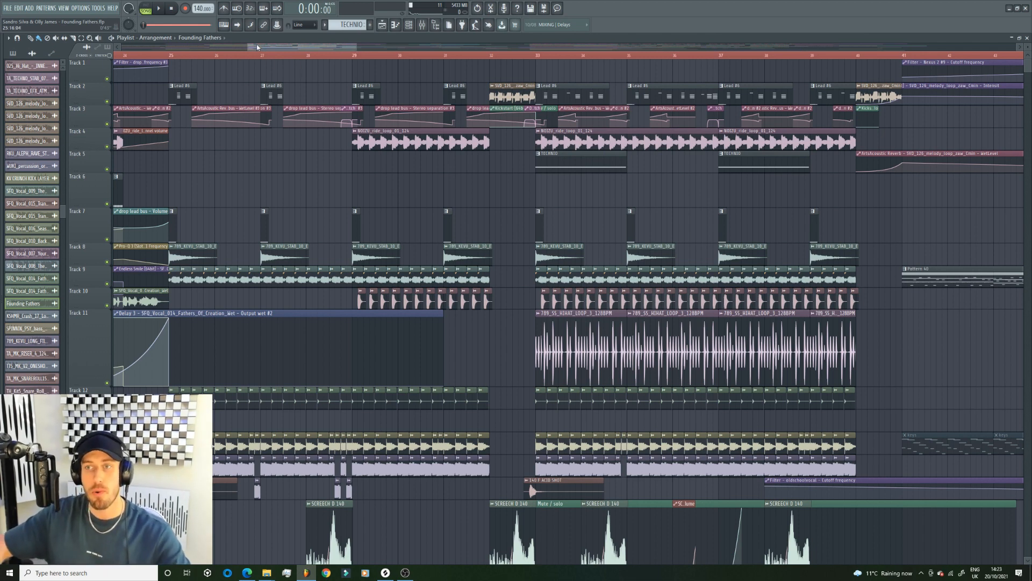
drag(248, 47, 241, 47)
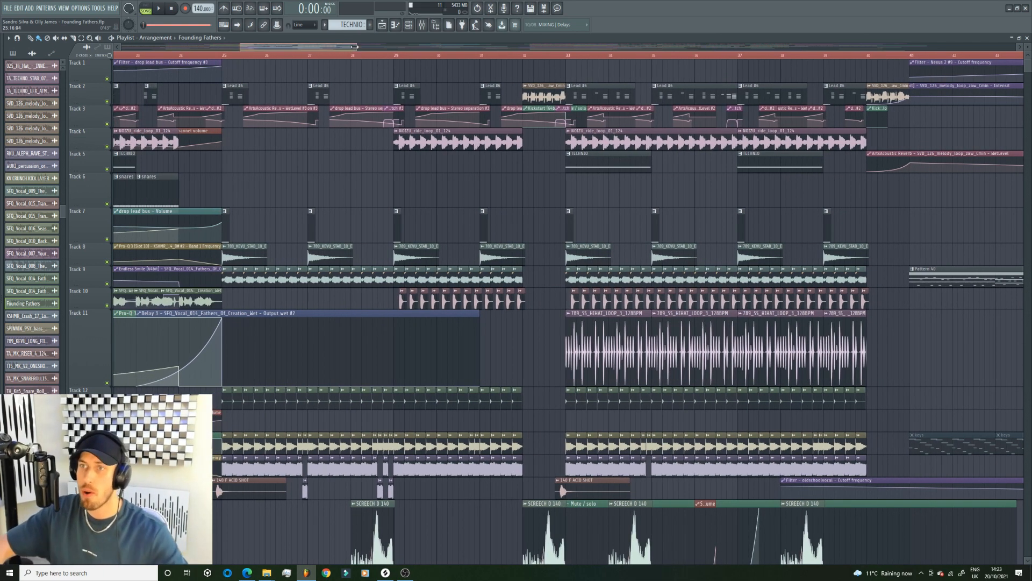
drag(355, 47, 396, 47)
click(163, 56)
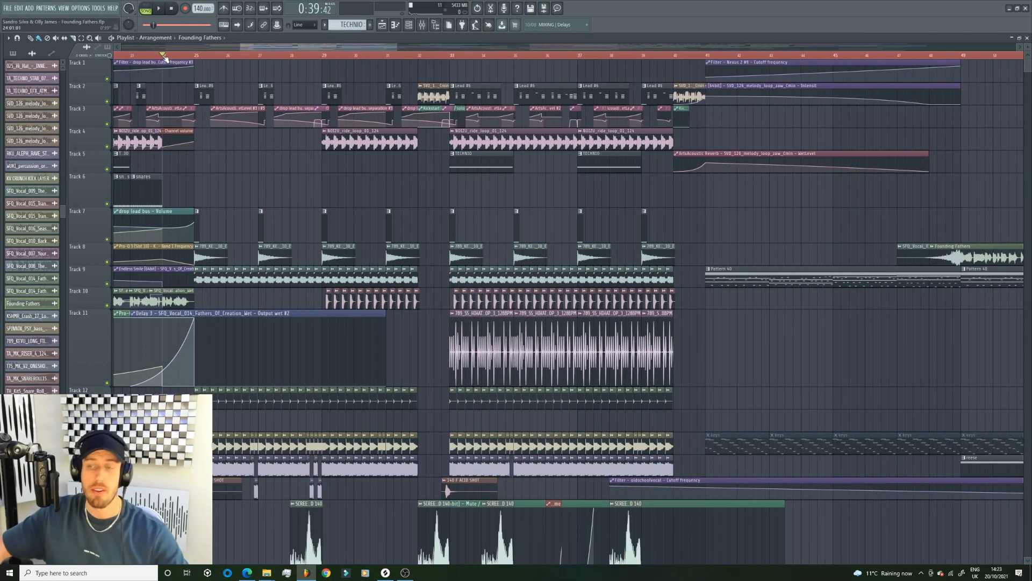
key(space)
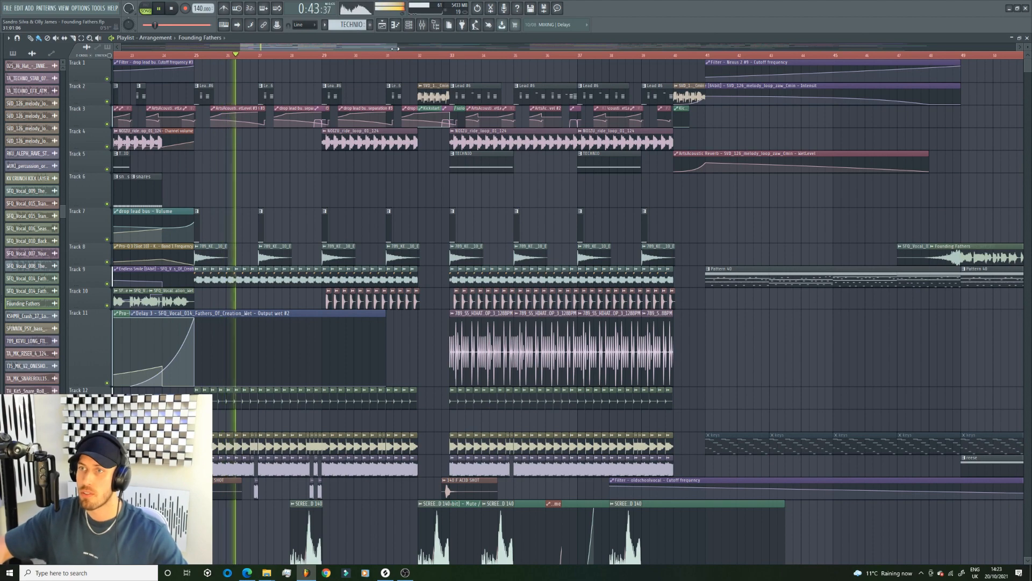
Reduce Track 17's height and look over the lower tracks while the drop plays, ending with playback stopped.
drag(395, 49, 374, 47)
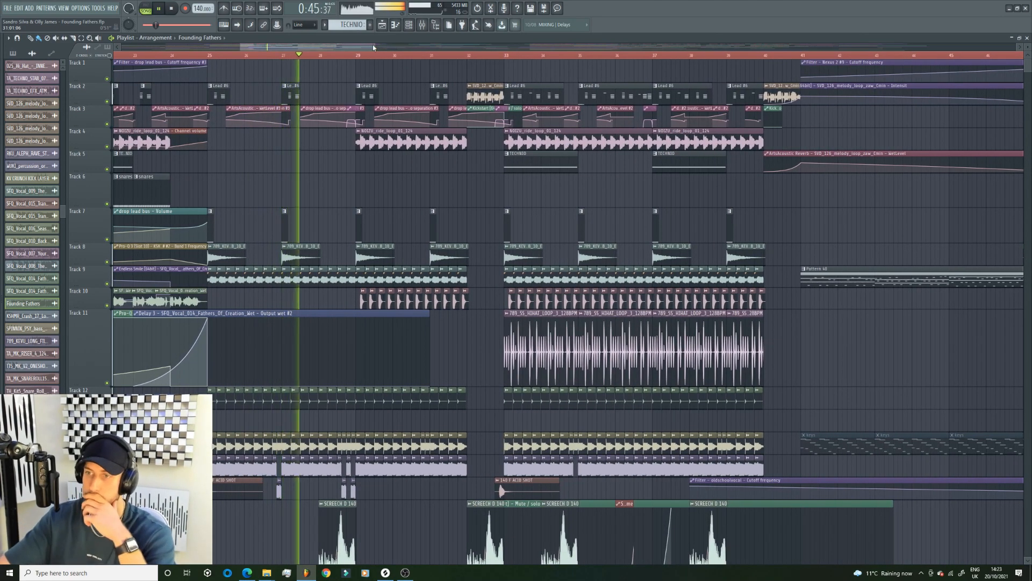
scroll(409, 200, down, 6)
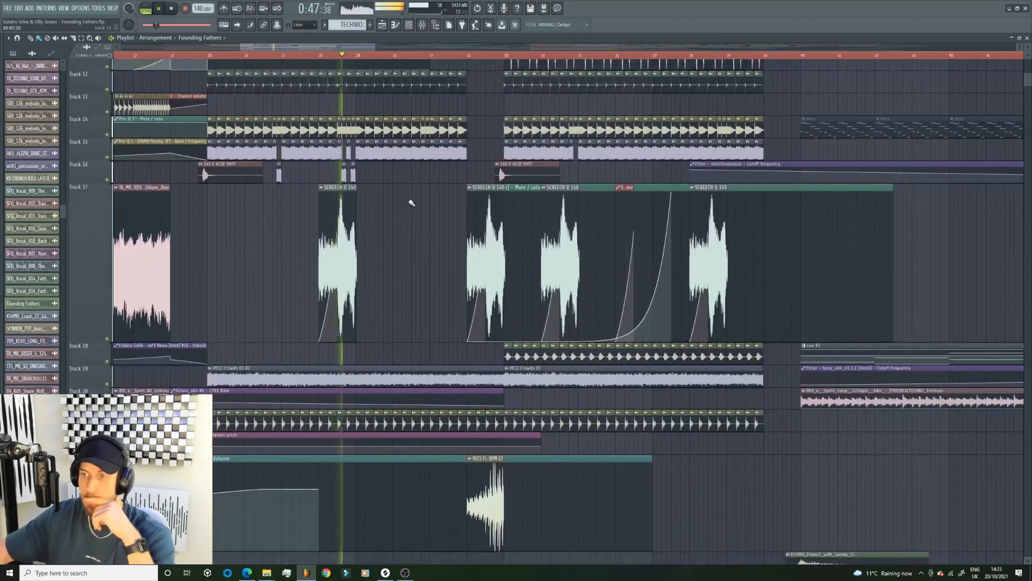
drag(92, 339, 92, 217)
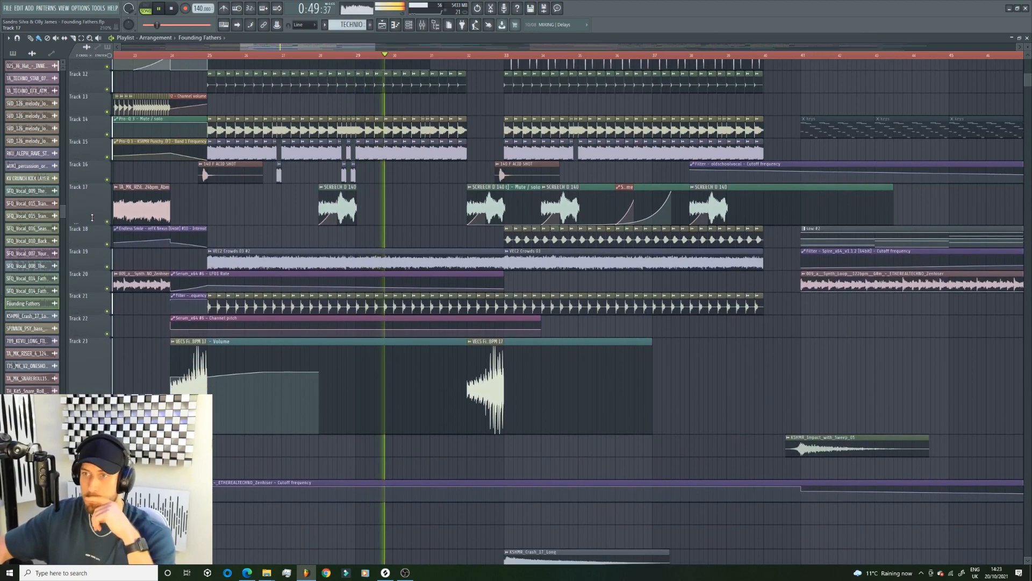
scroll(433, 240, down, 5)
scroll(436, 247, up, 6)
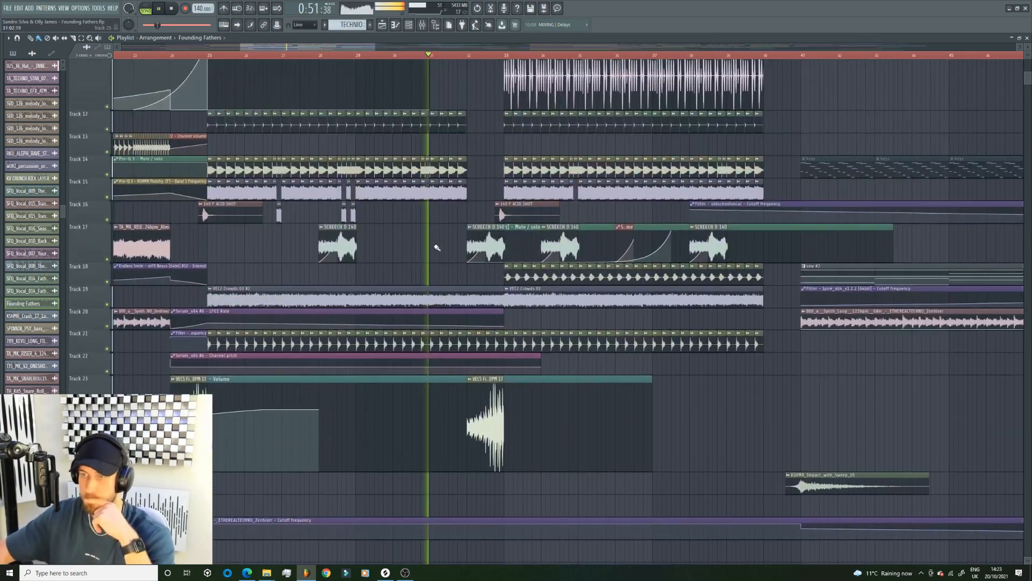
scroll(437, 248, up, 6)
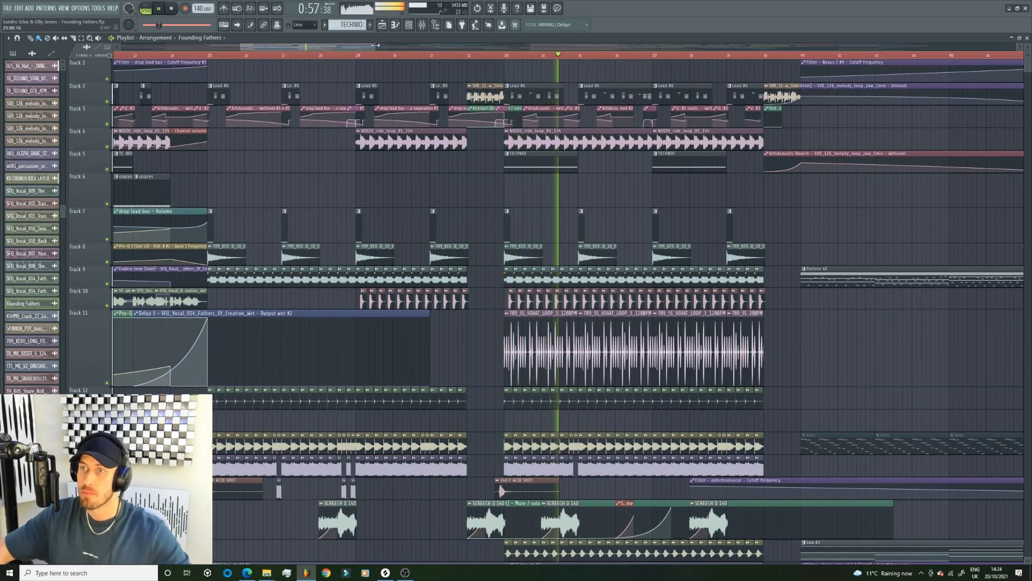
key(space)
Open the notes of the drop's Lead #6 pattern with the channel rack shown, and set playback to pattern mode.
drag(376, 45, 316, 46)
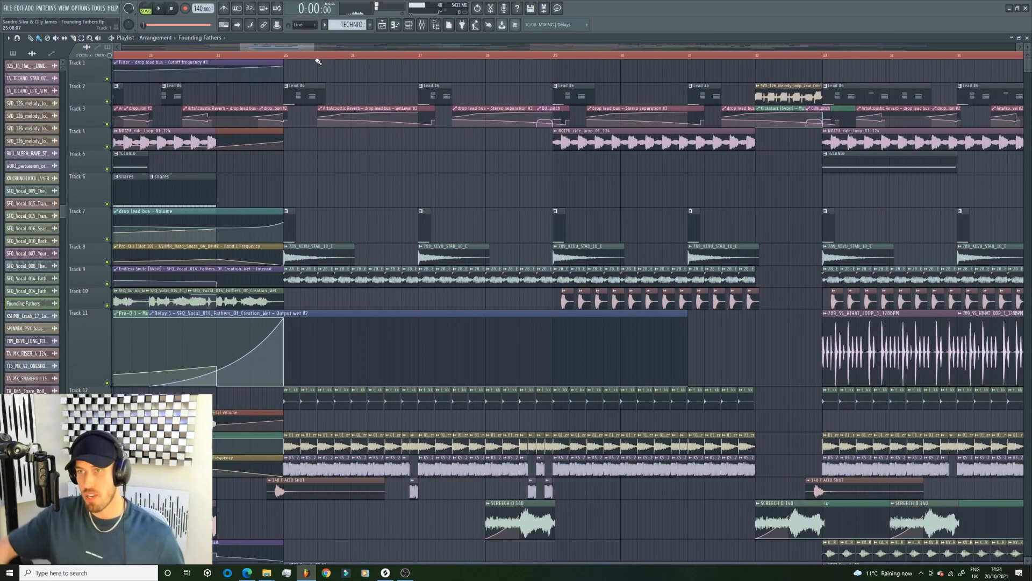
drag(244, 47, 253, 48)
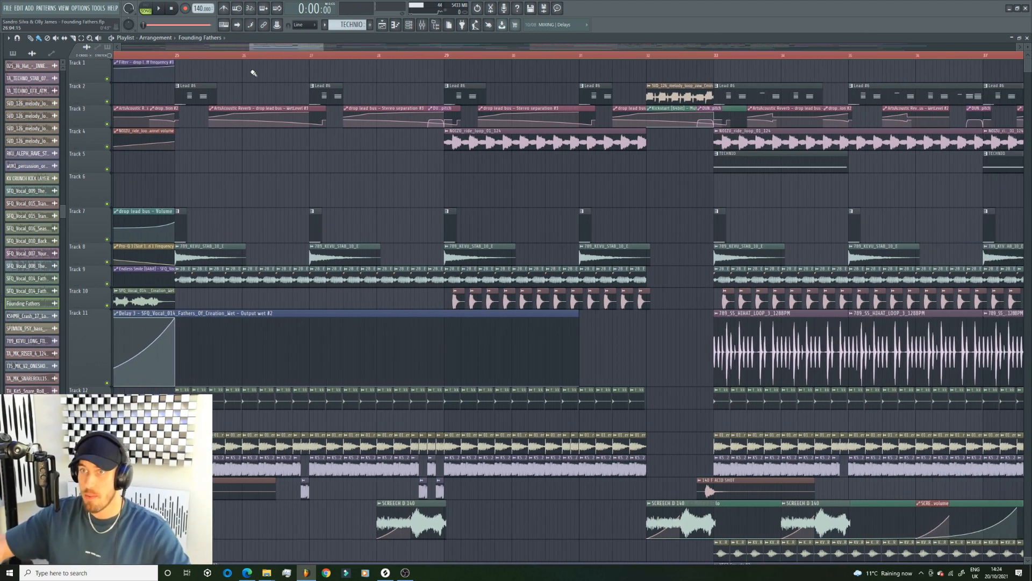
double_click(200, 95)
click(409, 24)
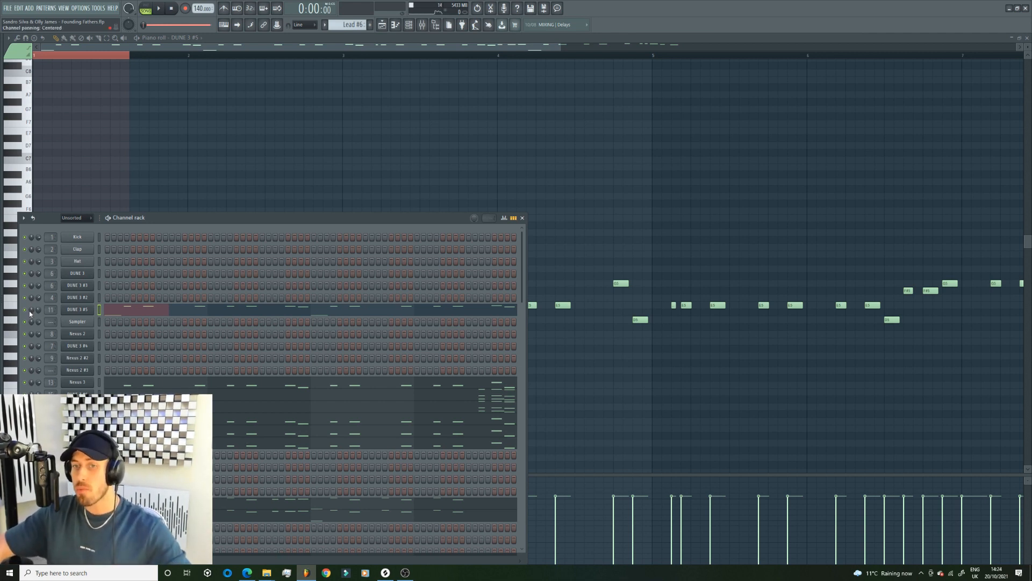
drag(438, 218, 543, 156)
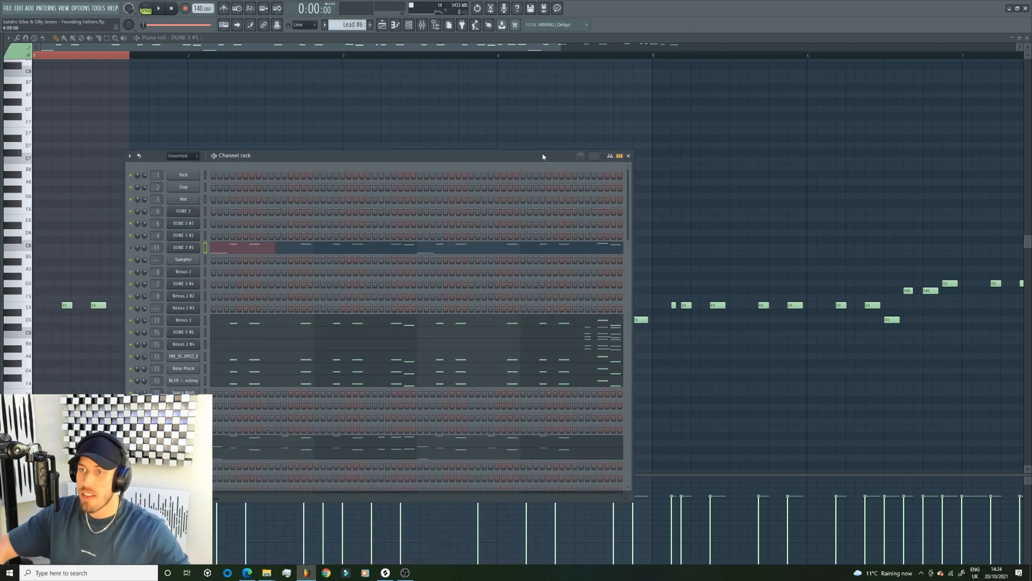
click(151, 7)
Extend the time selection to the whole first bar of Lead #6 and audition the looped bar.
key(space)
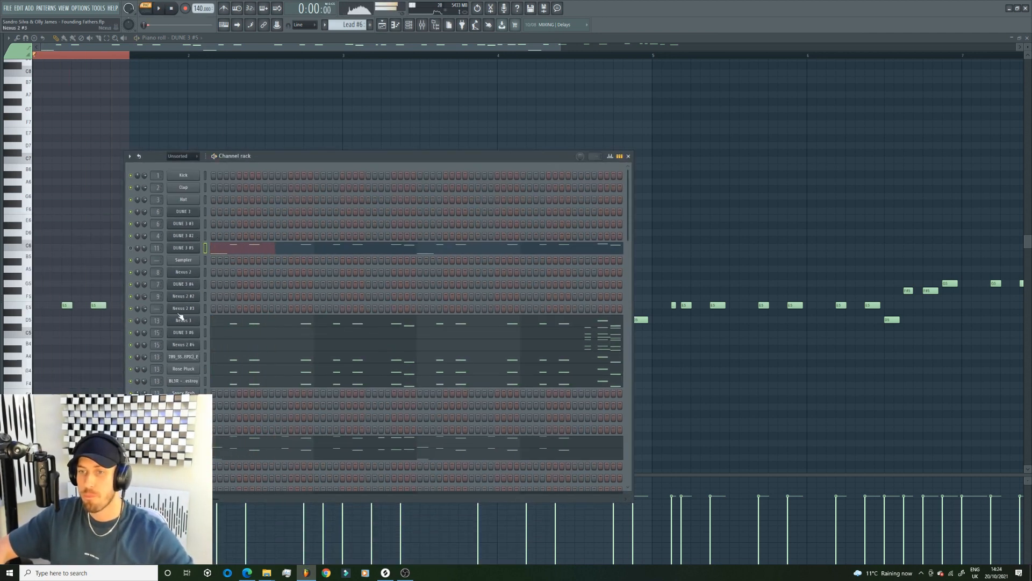
key(space)
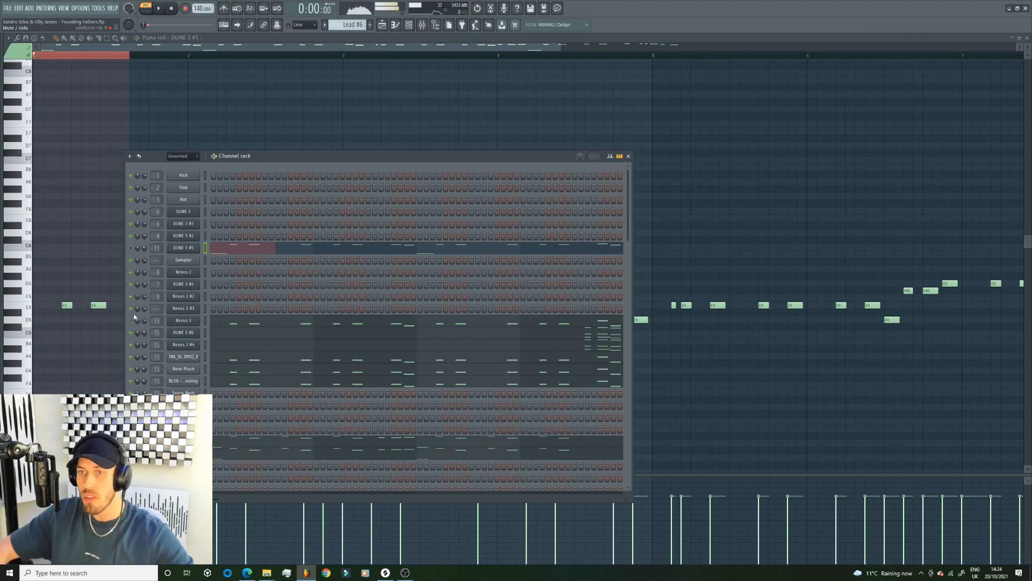
drag(129, 56, 188, 56)
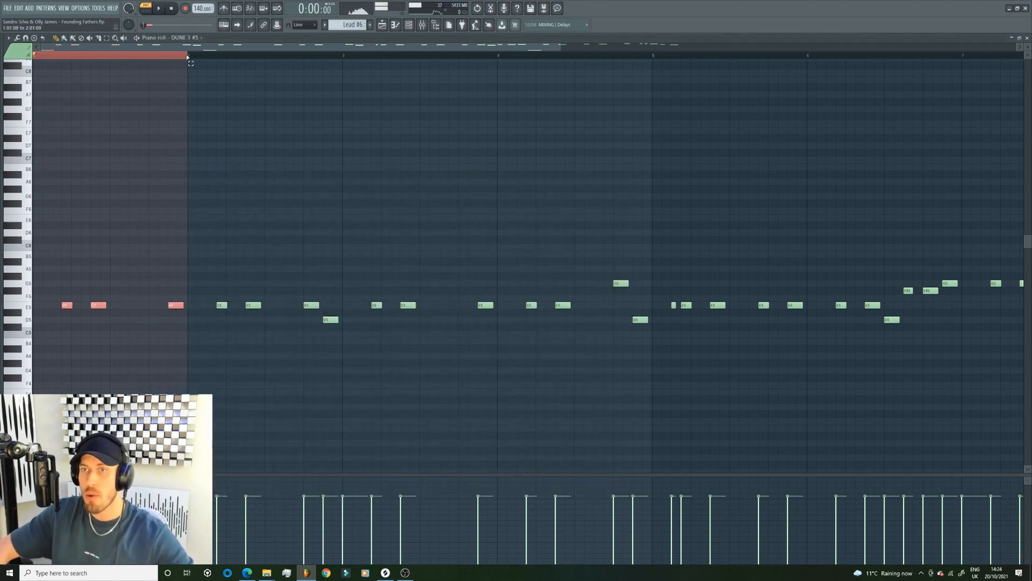
click(409, 24)
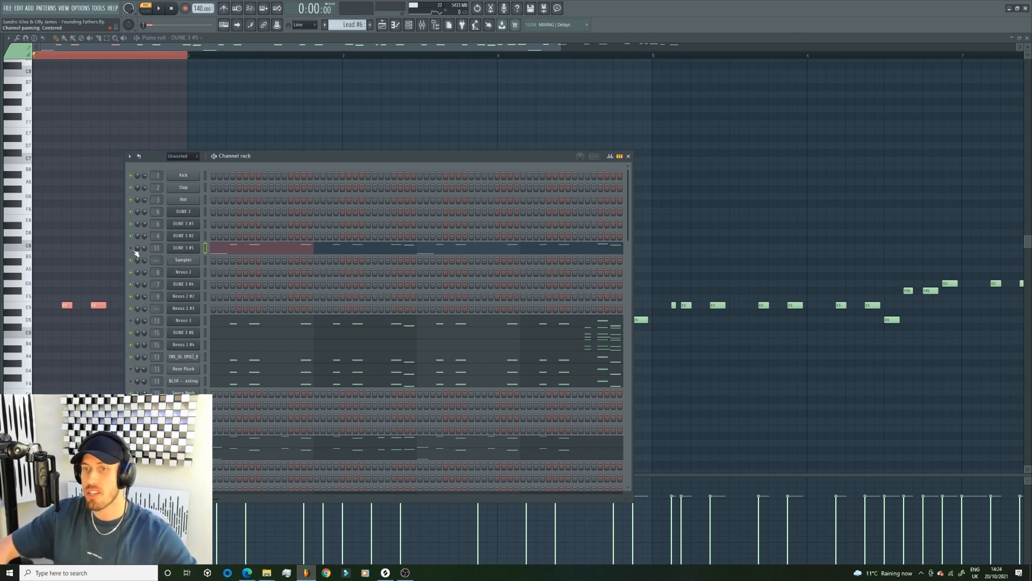
key(space)
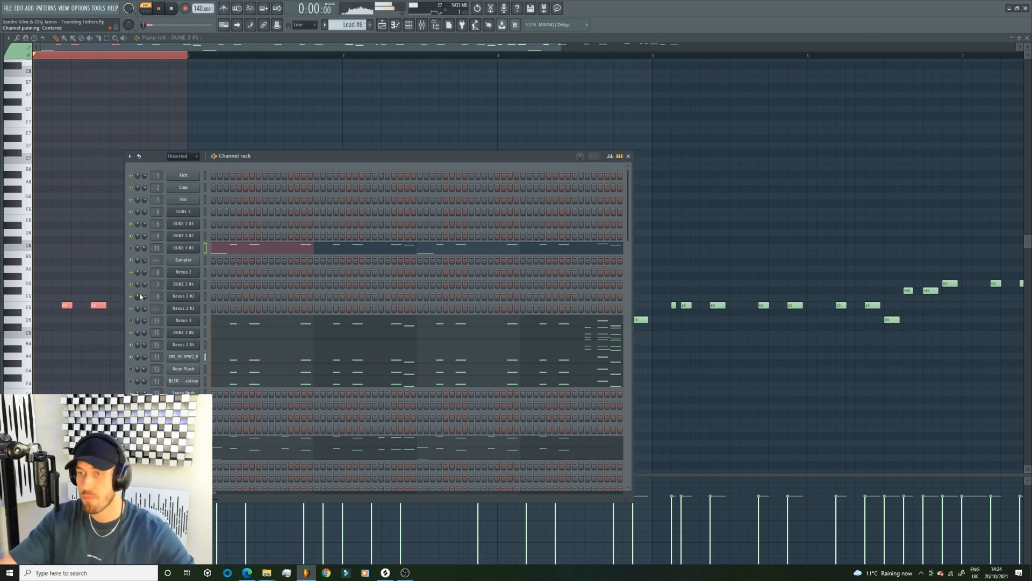
key(space)
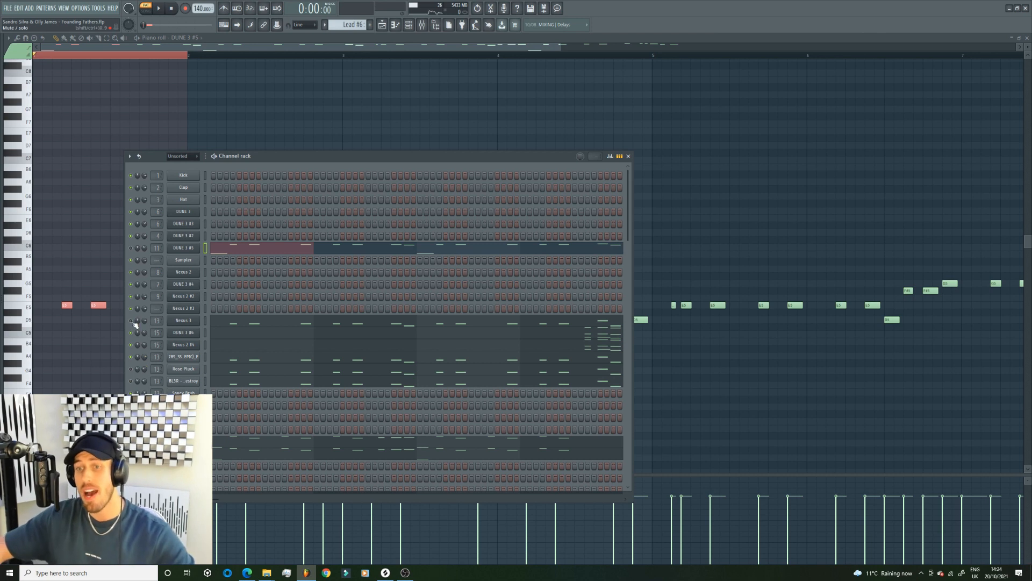
Audition the Lead #6 layers in turn: Nexus 3, the pluck channel and the channel directly below it.
key(space)
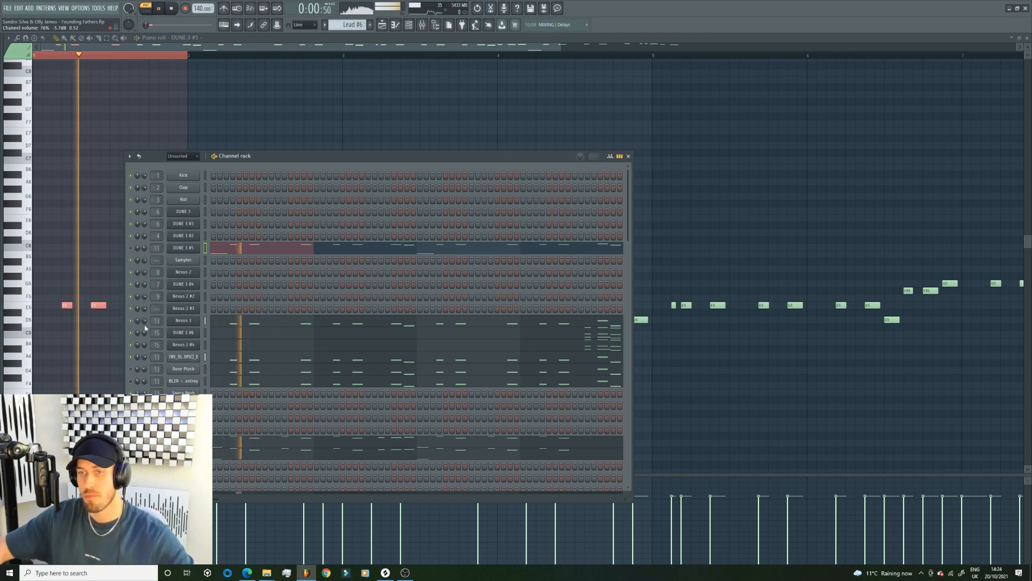
key(space)
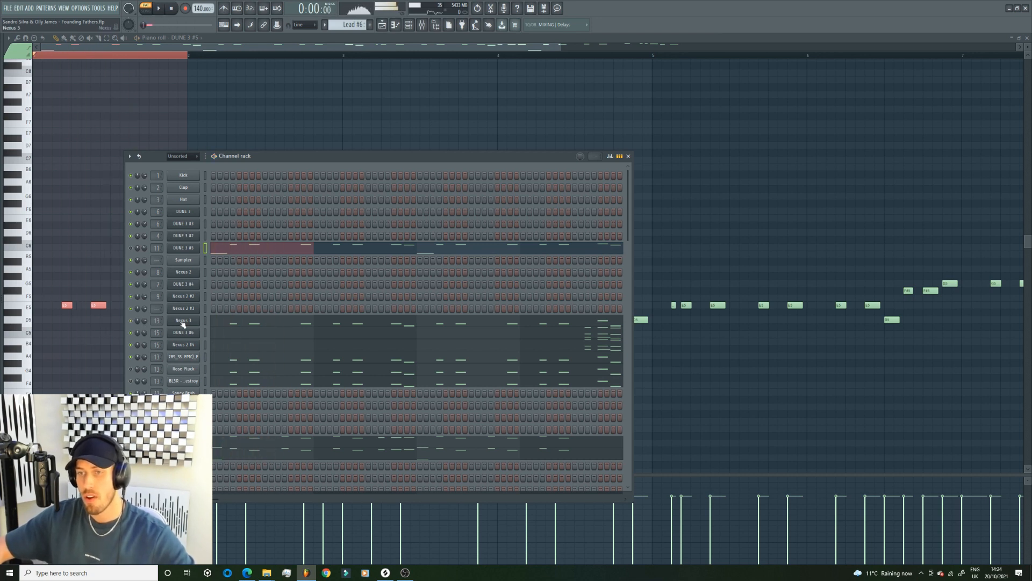
click(131, 369)
key(space)
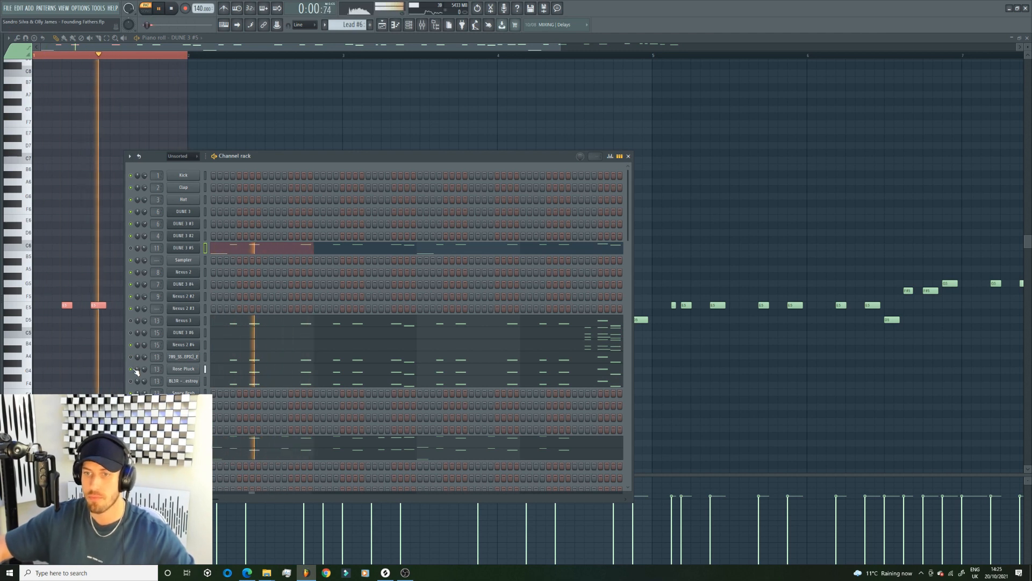
key(space)
click(133, 380)
key(space)
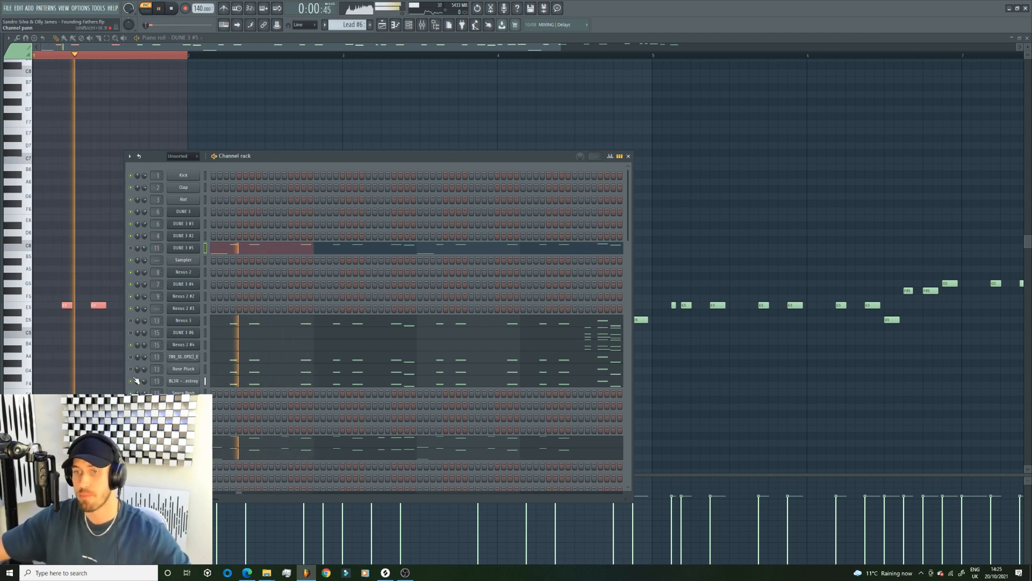
key(space)
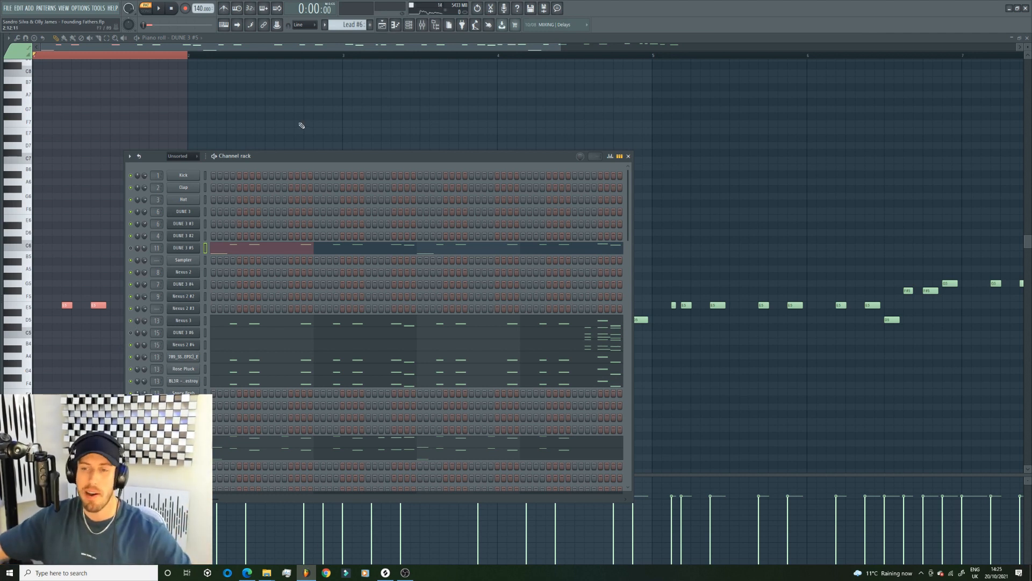
Replay the looped bar of Lead #6, including the DUNE 3 #5 layer.
key(space)
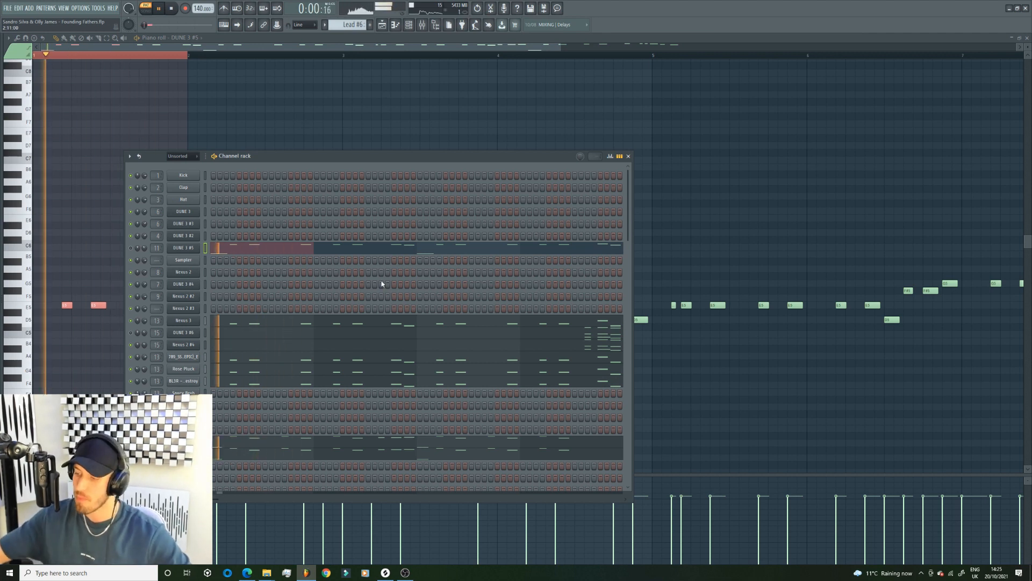
key(space)
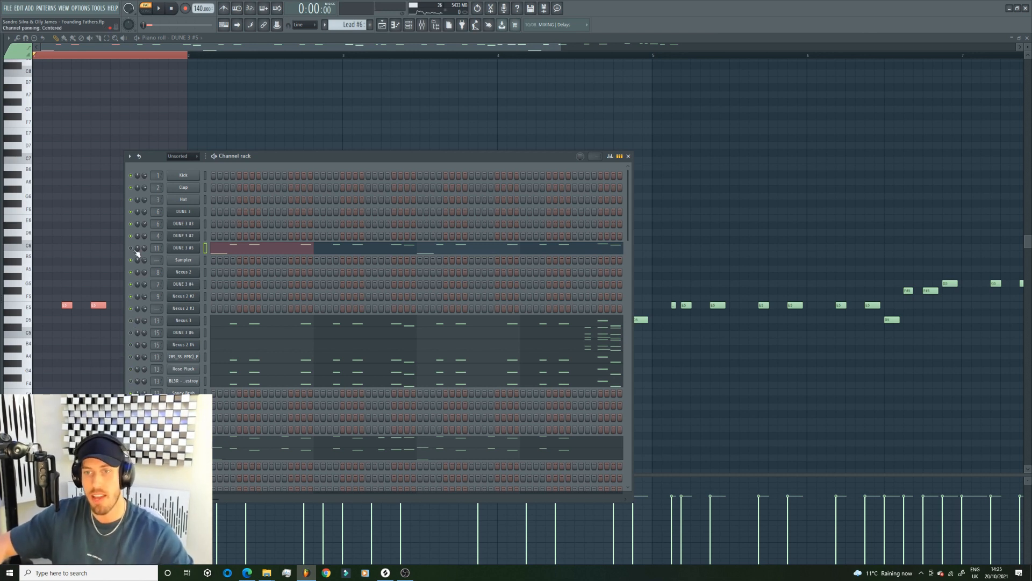
key(space)
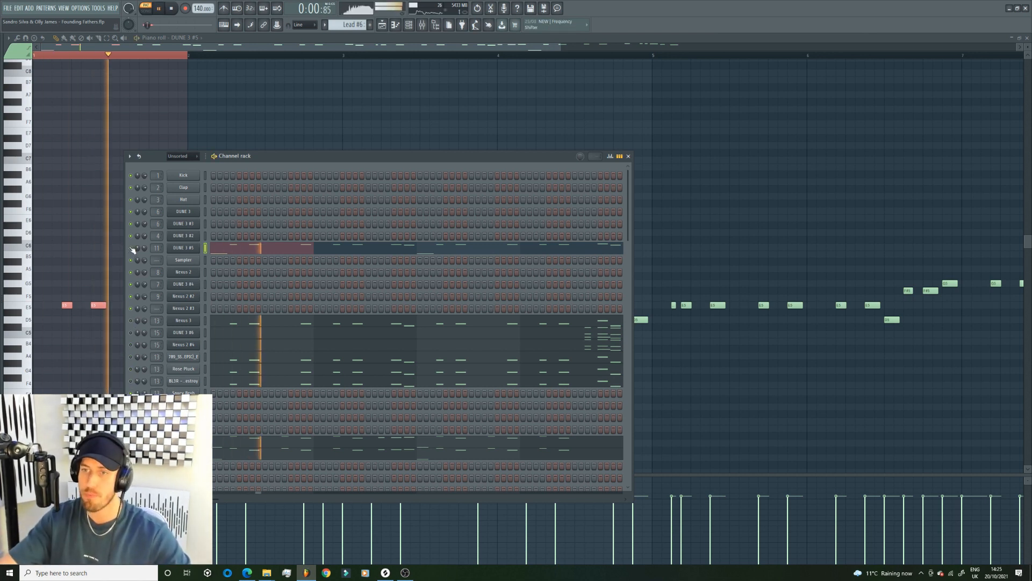
key(space)
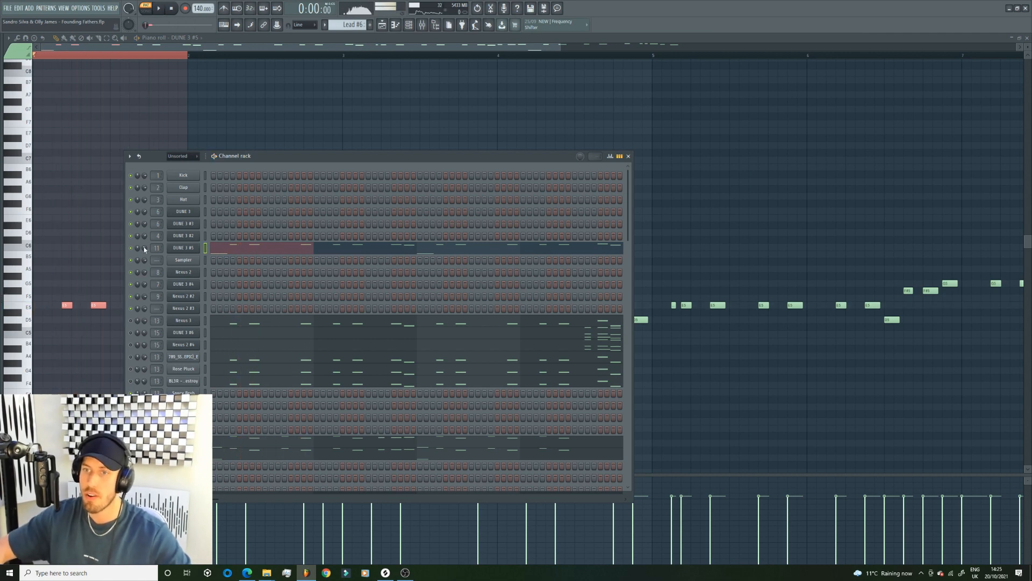
Open the DUNE 3 #5 notes in the piano roll and play the pattern from the start.
right_click(185, 249)
click(217, 248)
right_click(183, 251)
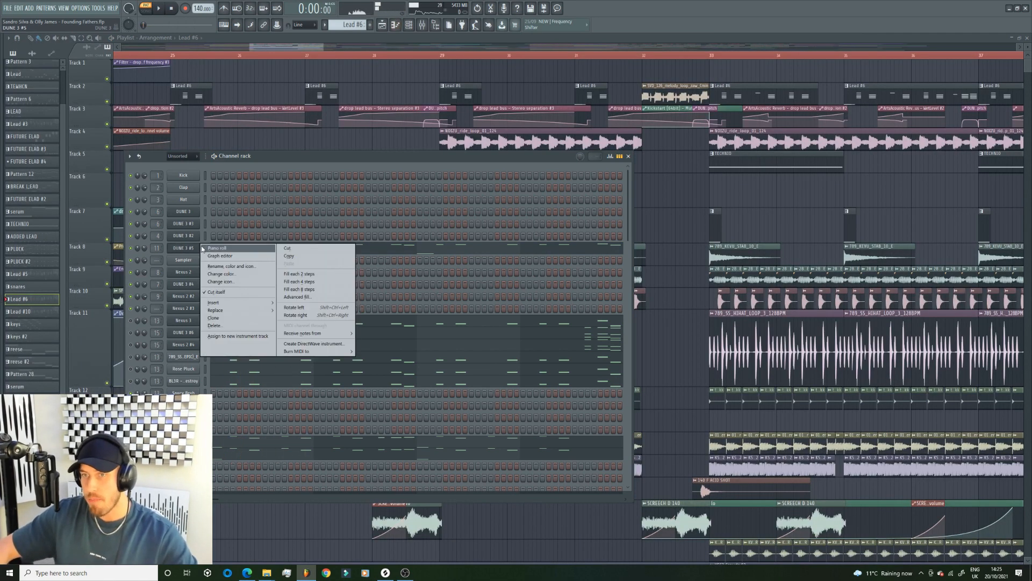
click(215, 249)
scroll(517, 259, down, 3)
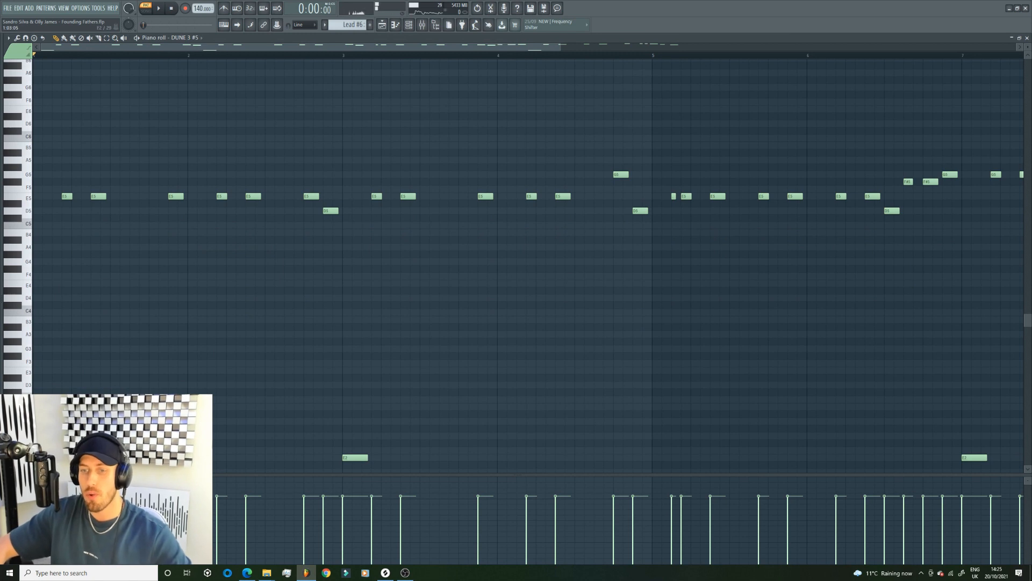
key(space)
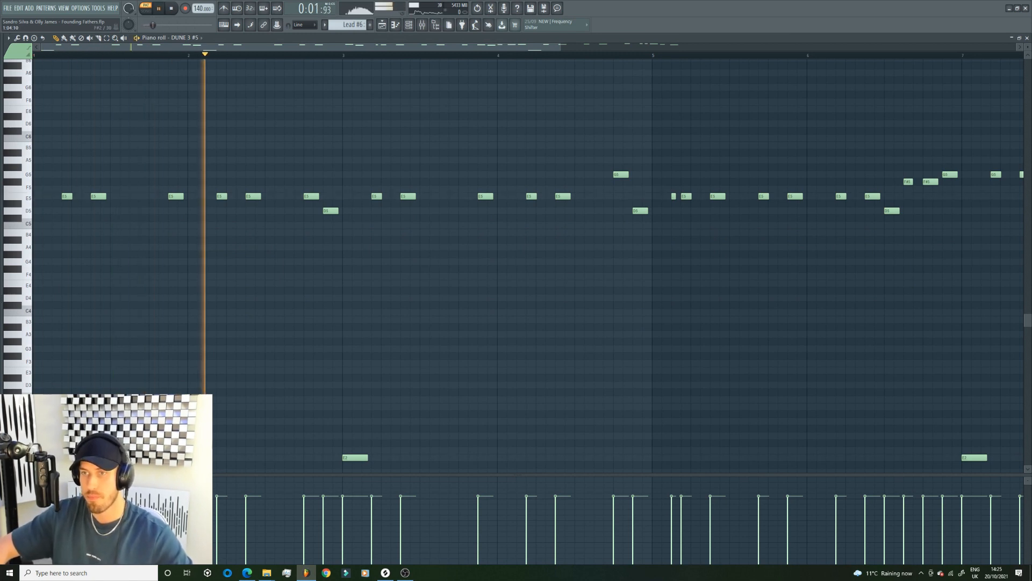
Stop playback and unmute the Lead #6 layers in the channel rack, from Nexus 3 down to the channel directly below the pluck.
key(space)
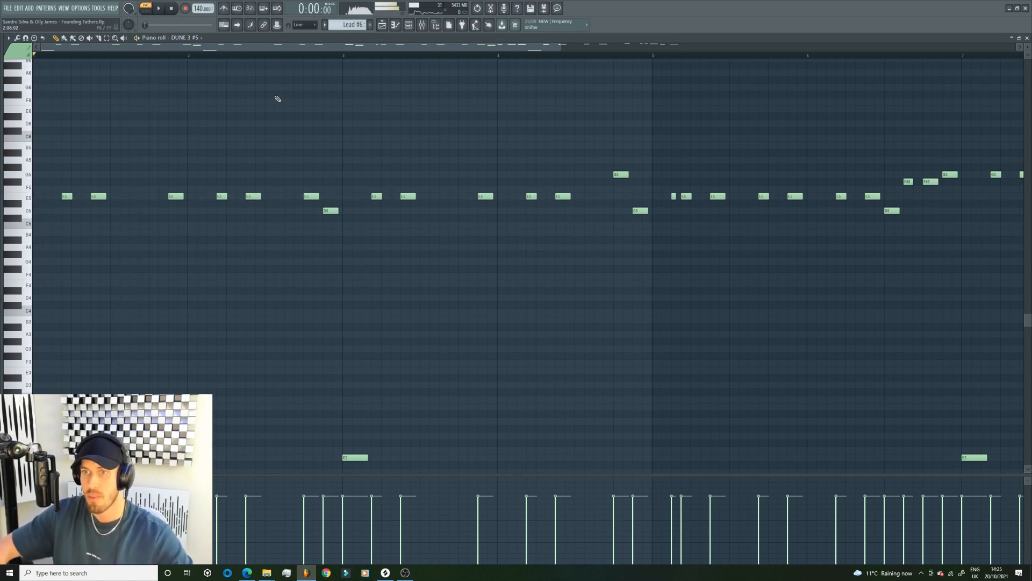
click(408, 25)
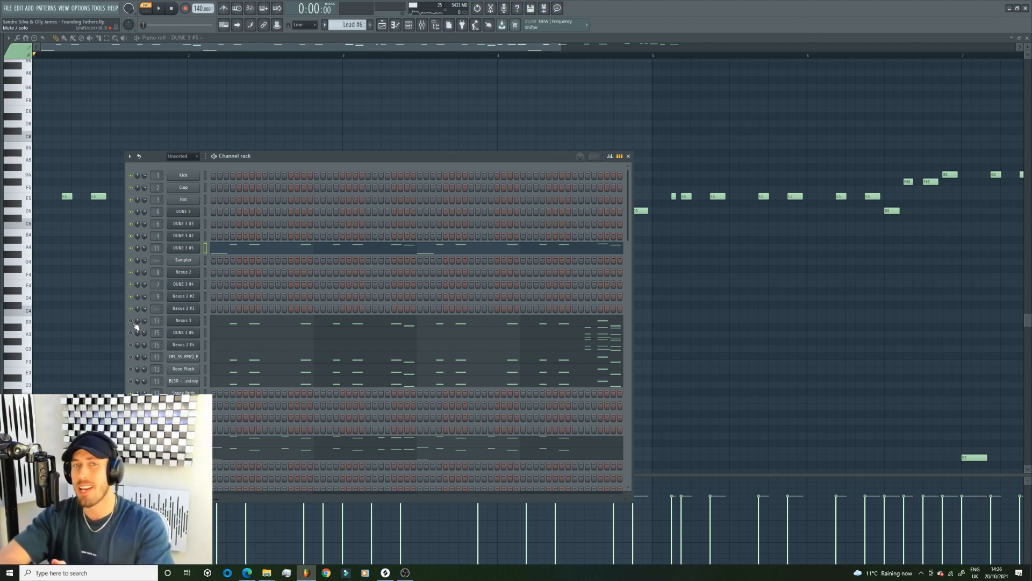
click(130, 320)
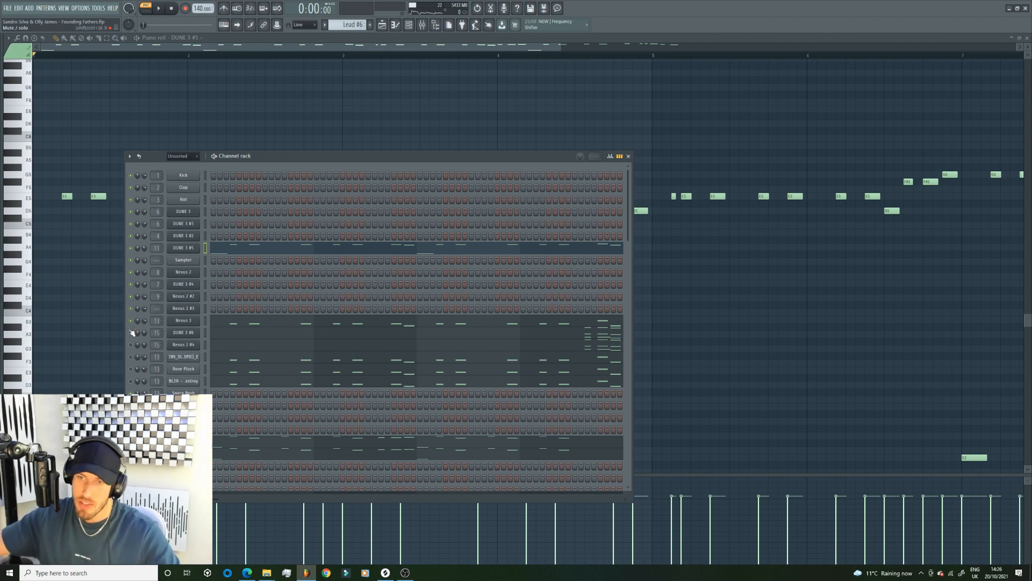
click(130, 332)
click(131, 345)
click(130, 369)
click(131, 357)
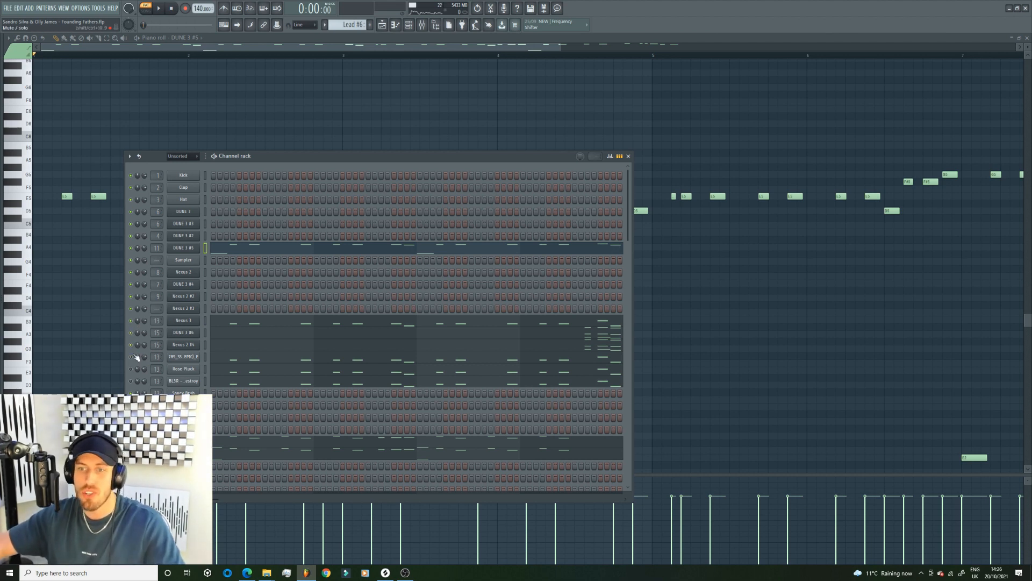
click(130, 380)
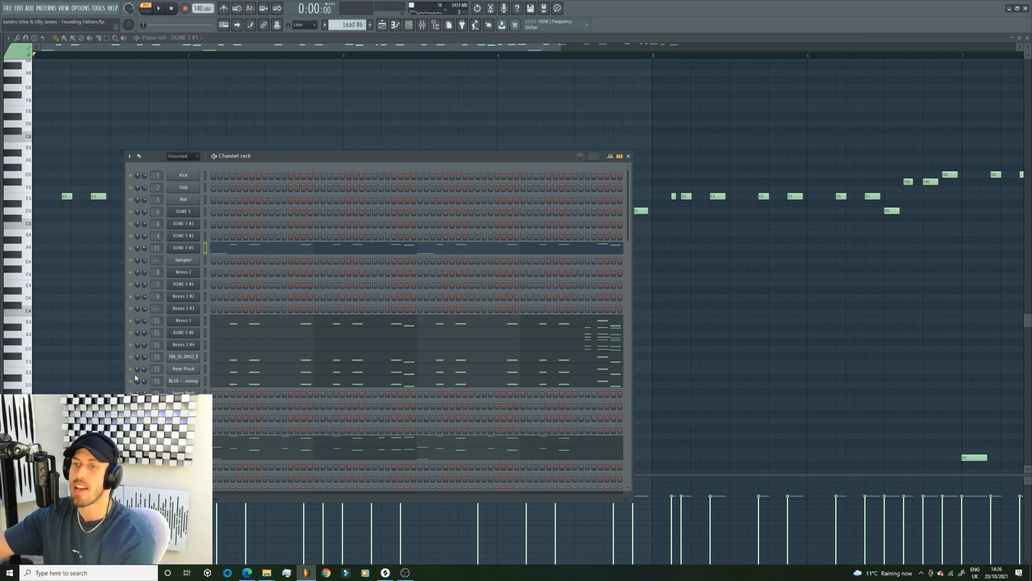
Play the full arrangement in song mode from just before bar 25, then stop playback.
click(159, 8)
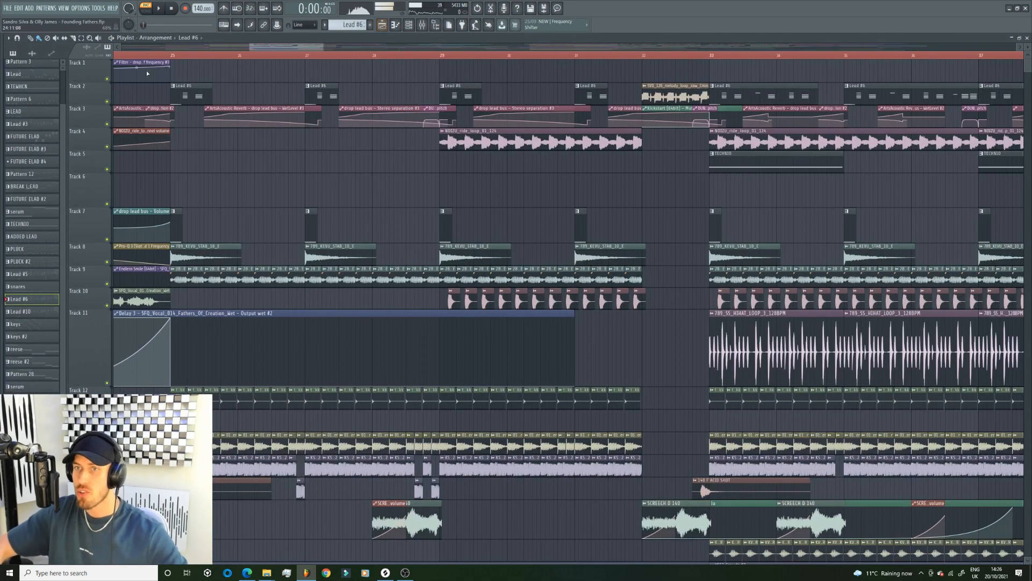
click(146, 8)
click(166, 55)
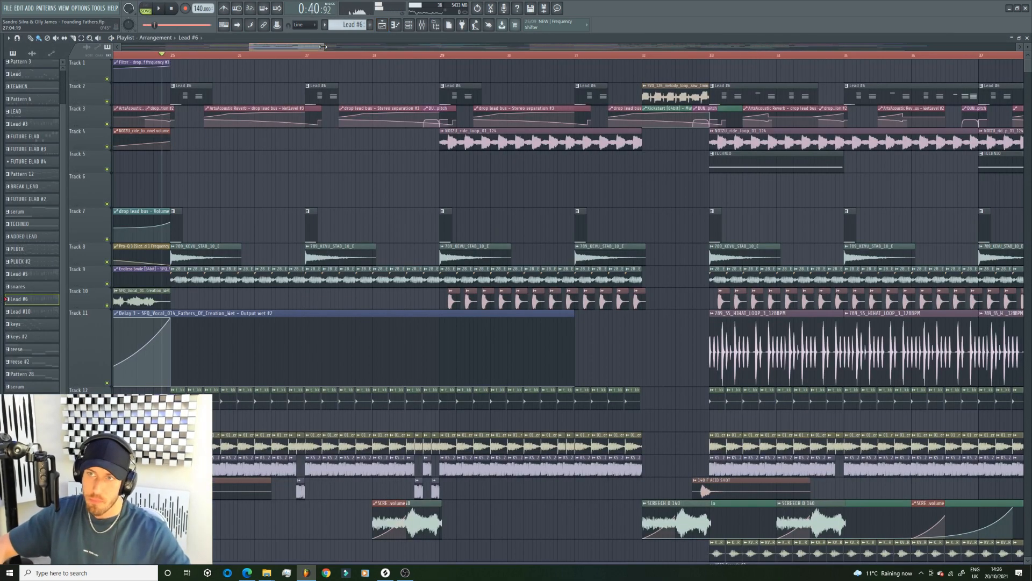
scroll(183, 56, up, 2)
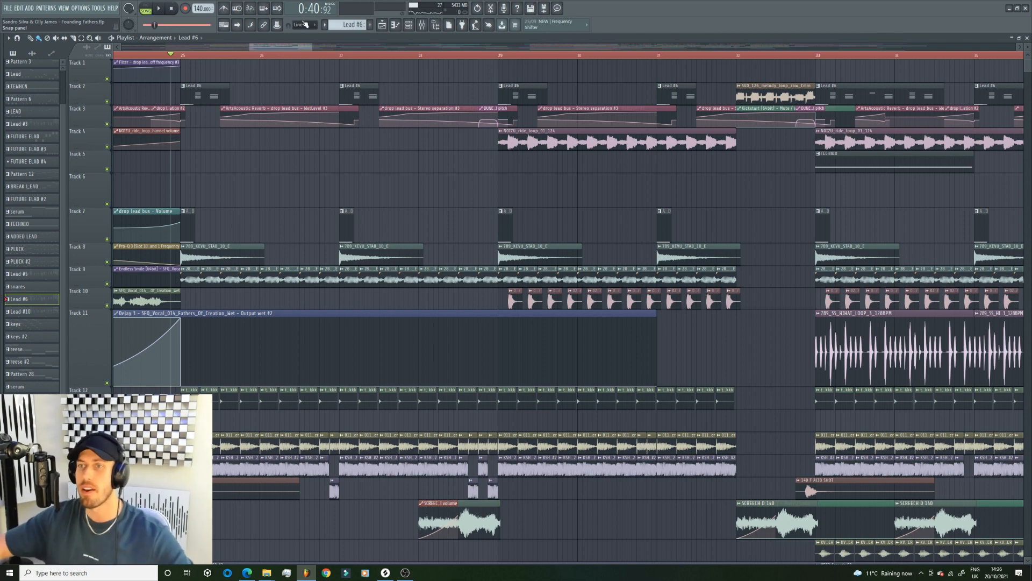
drag(316, 46, 307, 46)
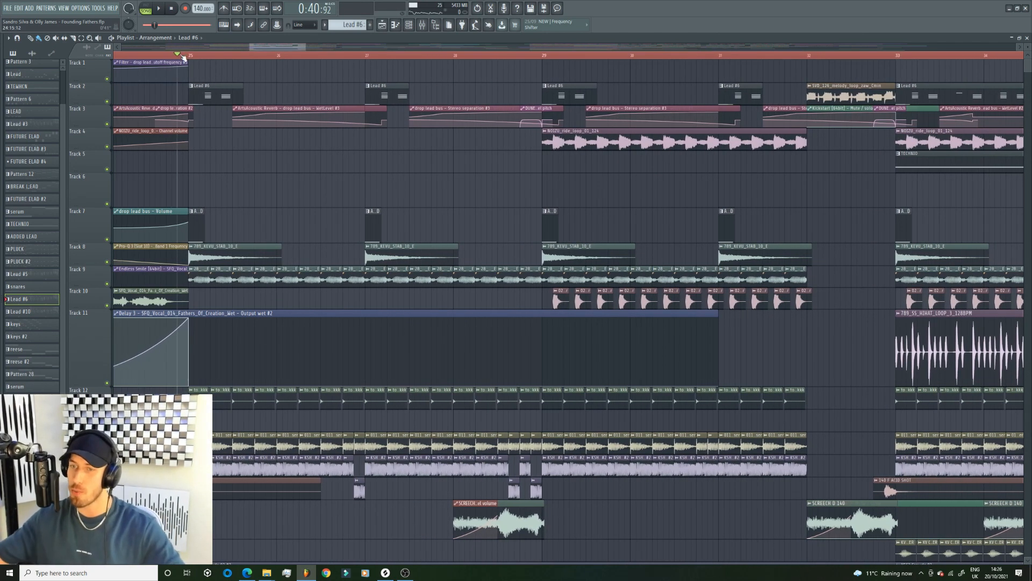
key(space)
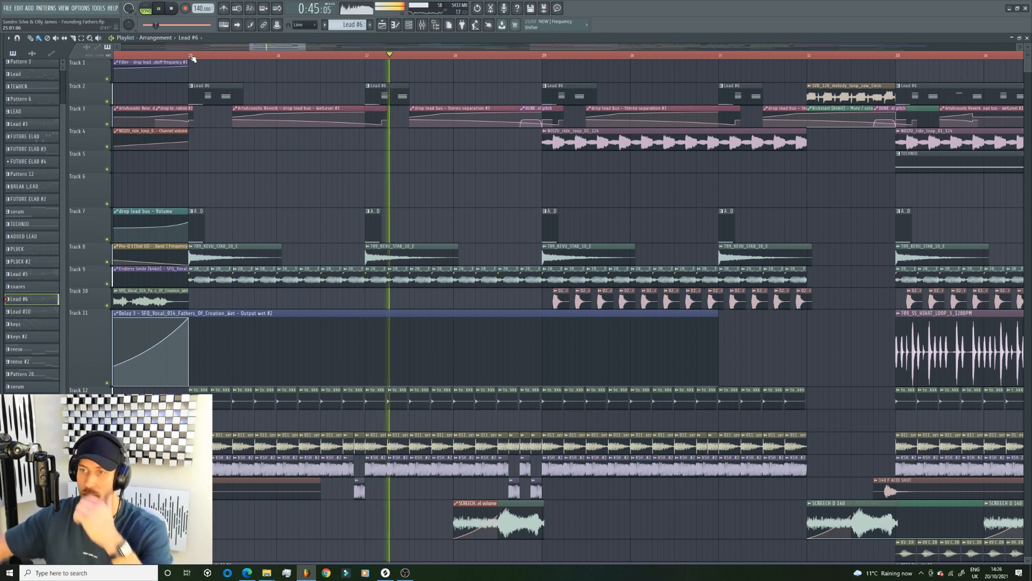
key(space)
Isolate playlist Tracks 2 and 3 and select the first drop's ArtsAcoustic Reverb WetLevel #3 automation clip for the drop lead bus.
right_click(107, 124)
click(107, 102)
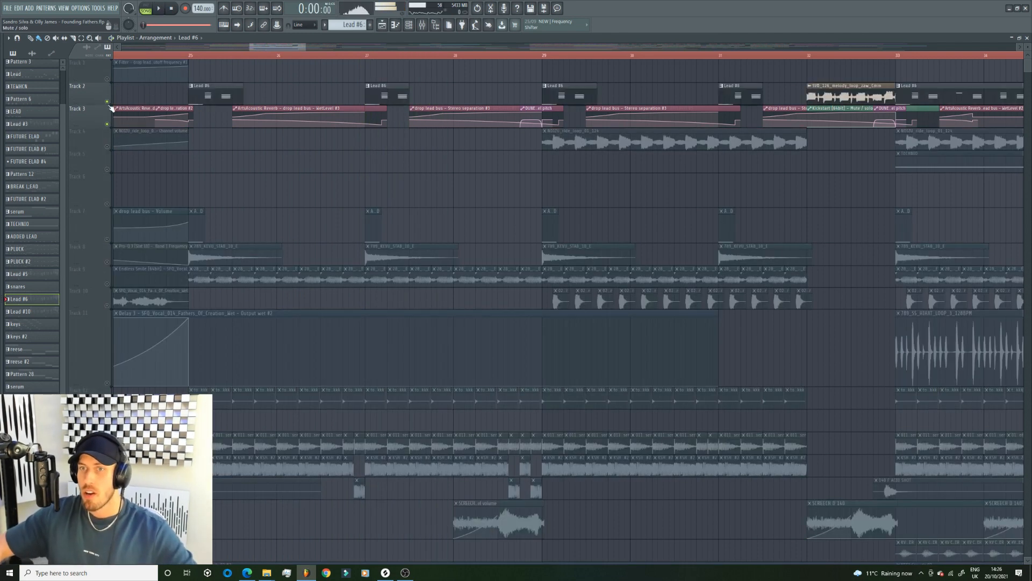
click(268, 107)
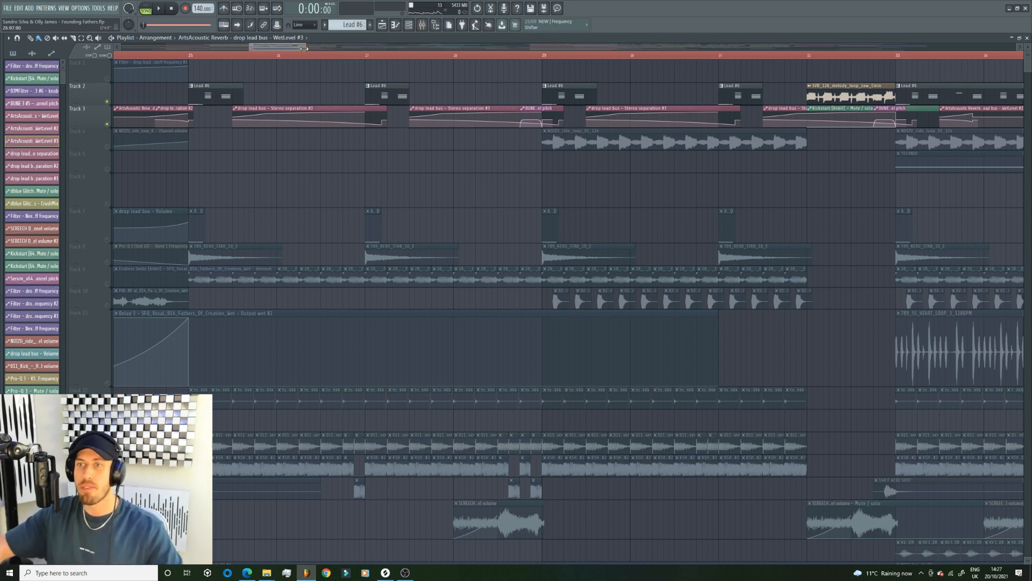
drag(305, 46, 316, 46)
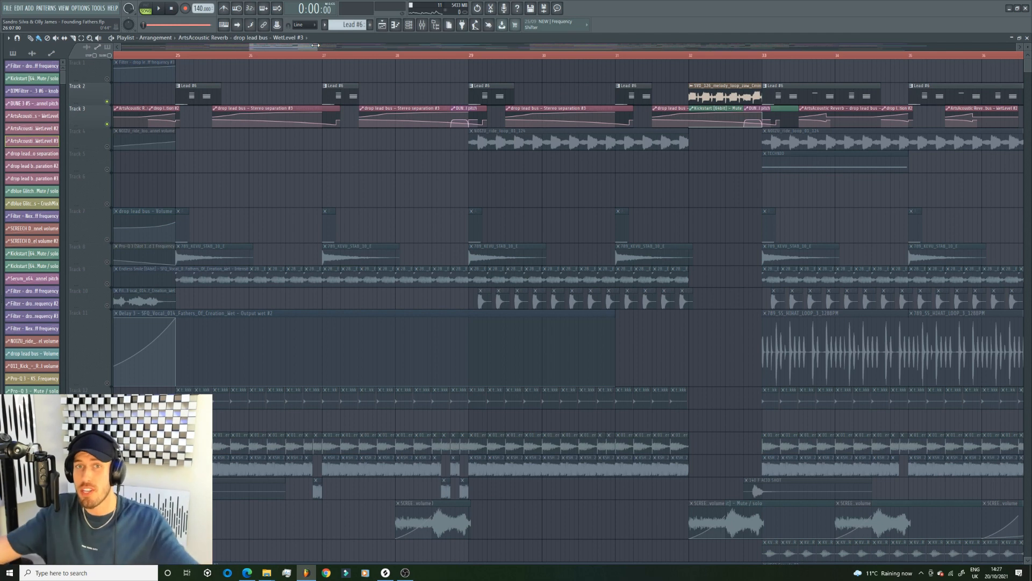
drag(319, 45, 351, 49)
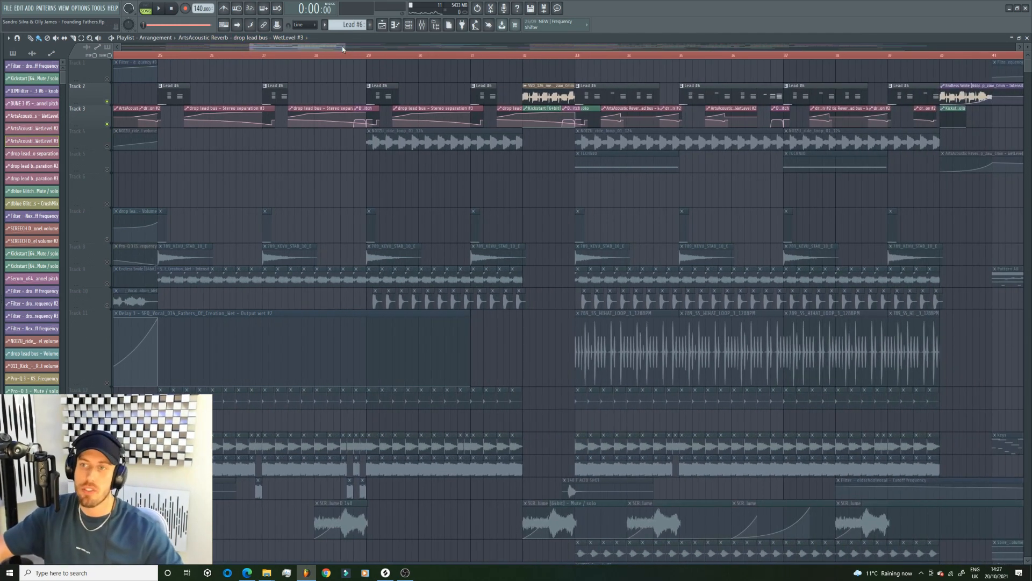
right_click(222, 117)
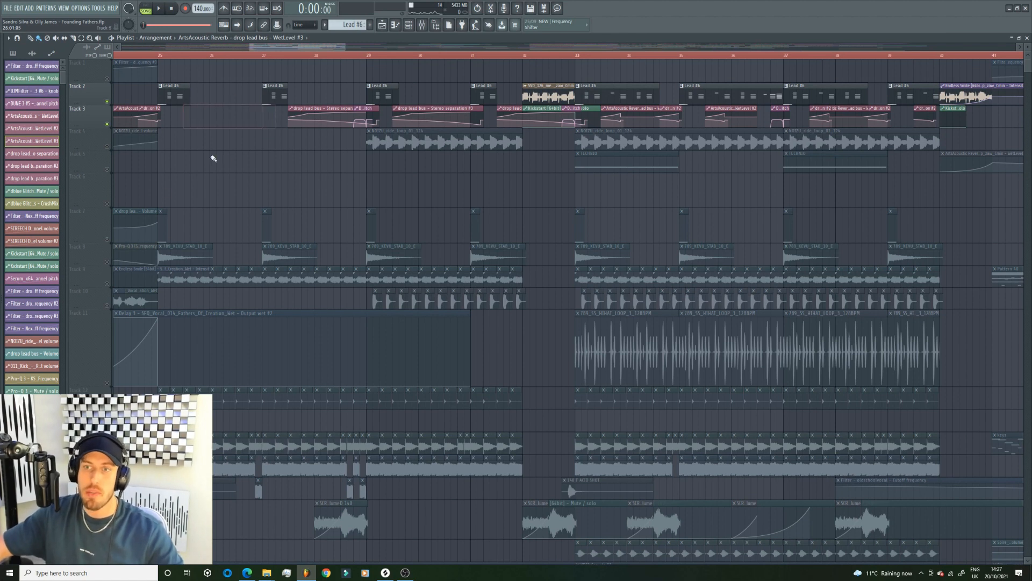
key(ctrl+z)
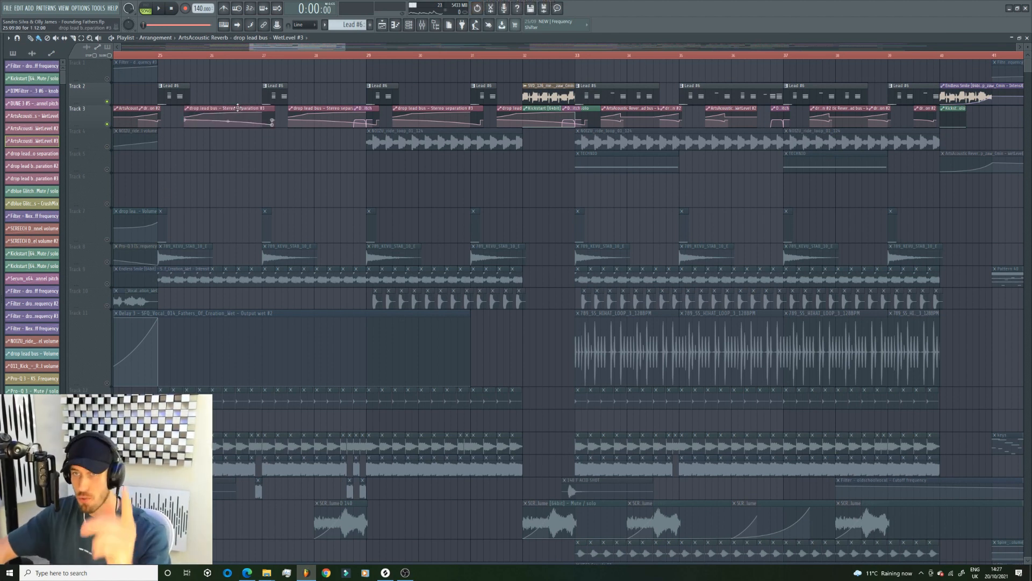
right_click(269, 116)
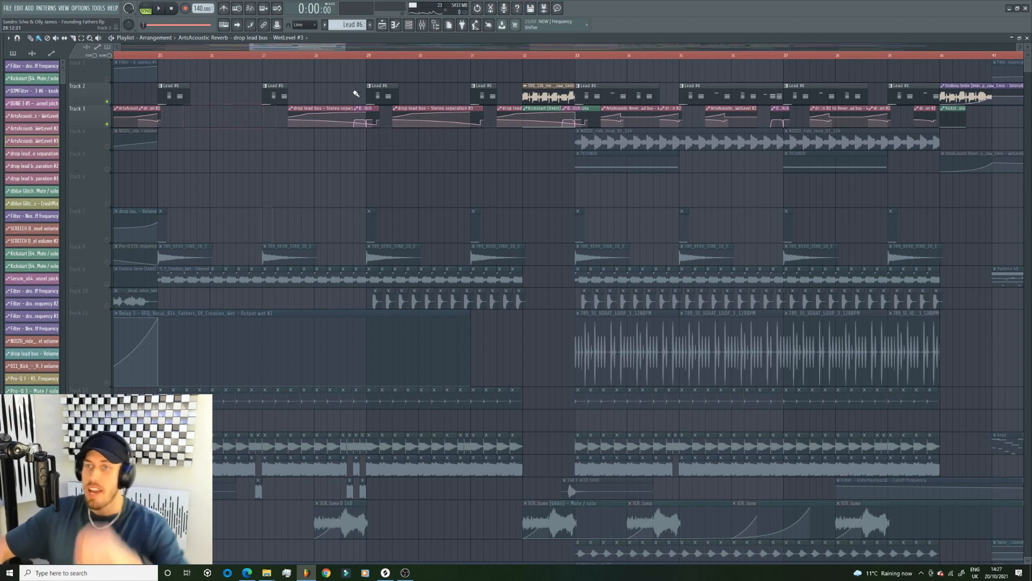
key(ctrl+z)
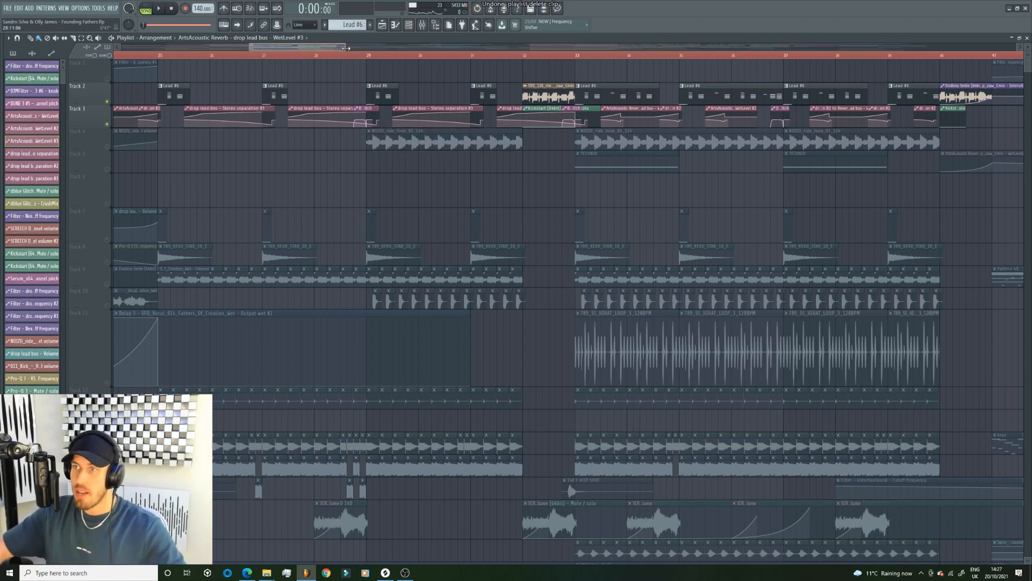
Open the Lead #6 pattern in the piano roll and bring up the channel rack and the mixer.
drag(345, 48, 360, 50)
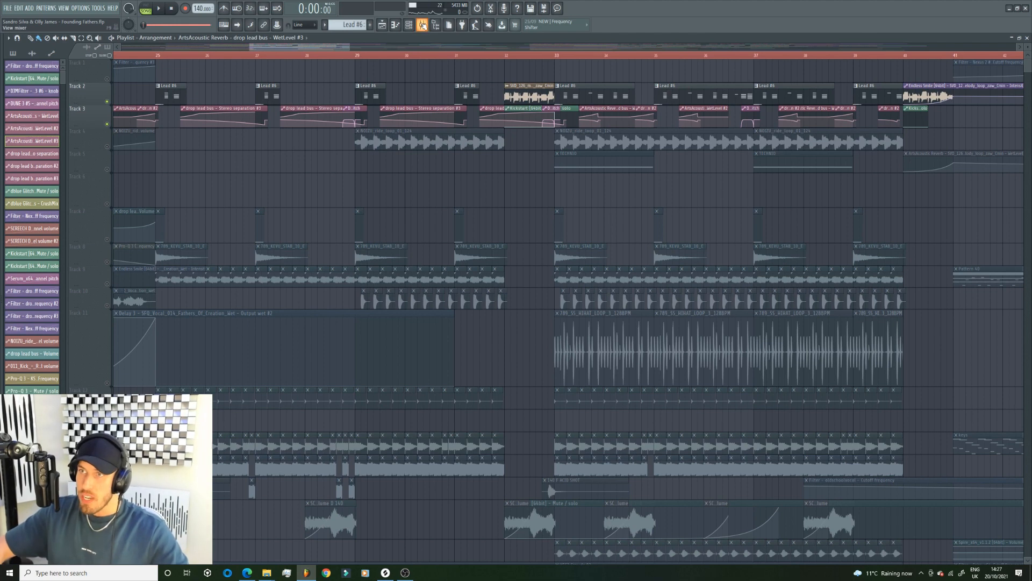
click(422, 24)
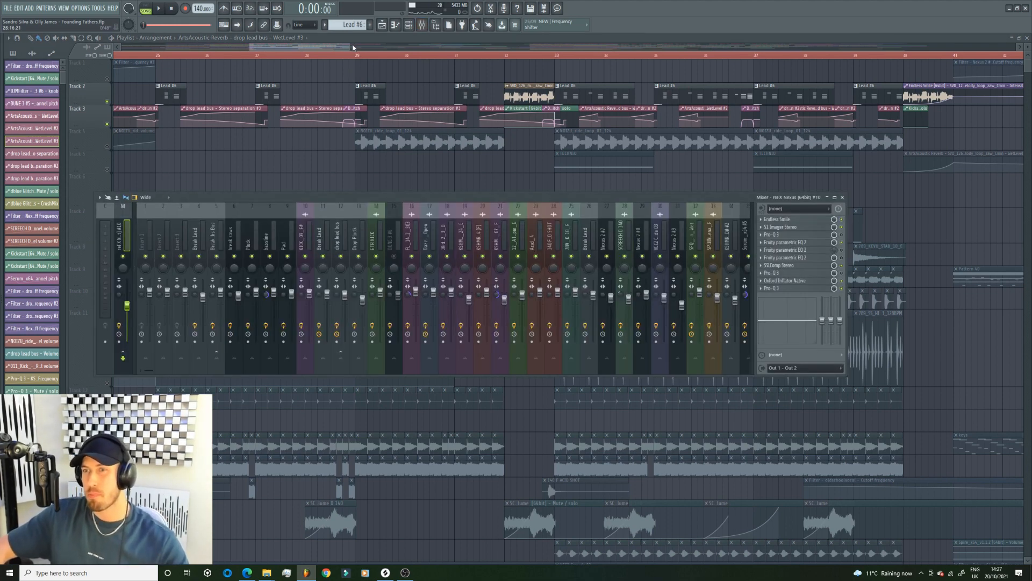
drag(353, 48, 397, 49)
double_click(281, 92)
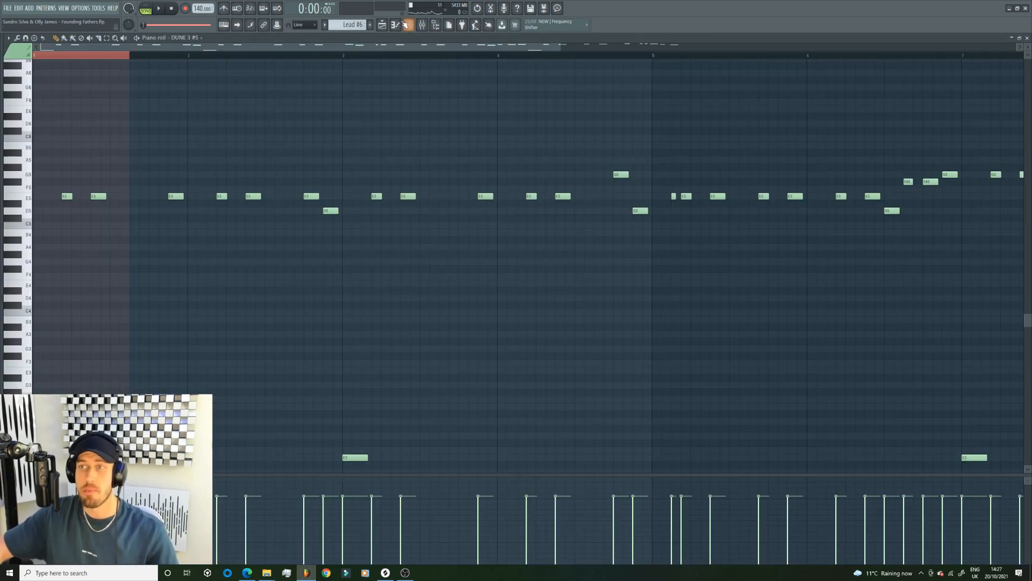
click(406, 25)
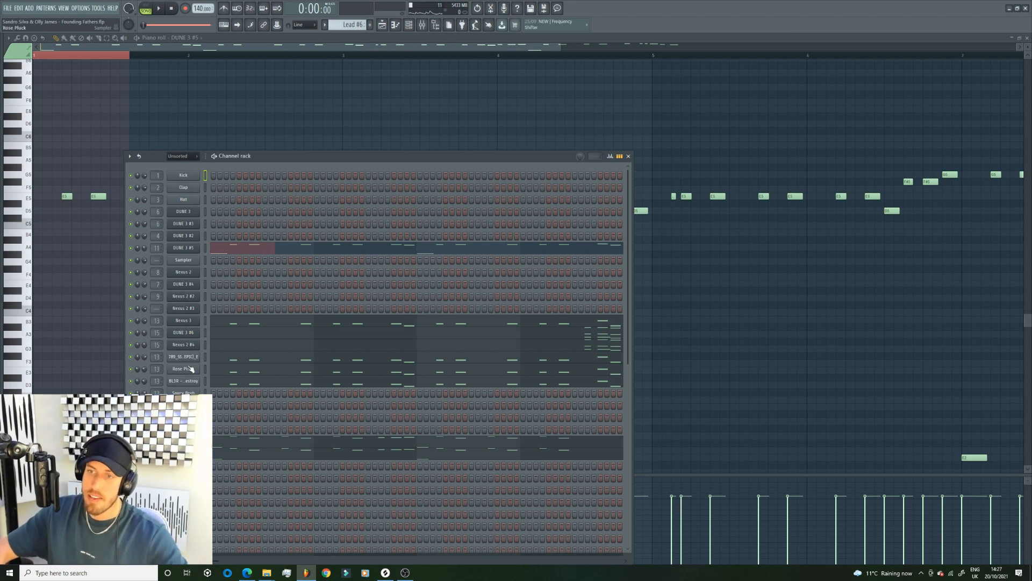
key(F9)
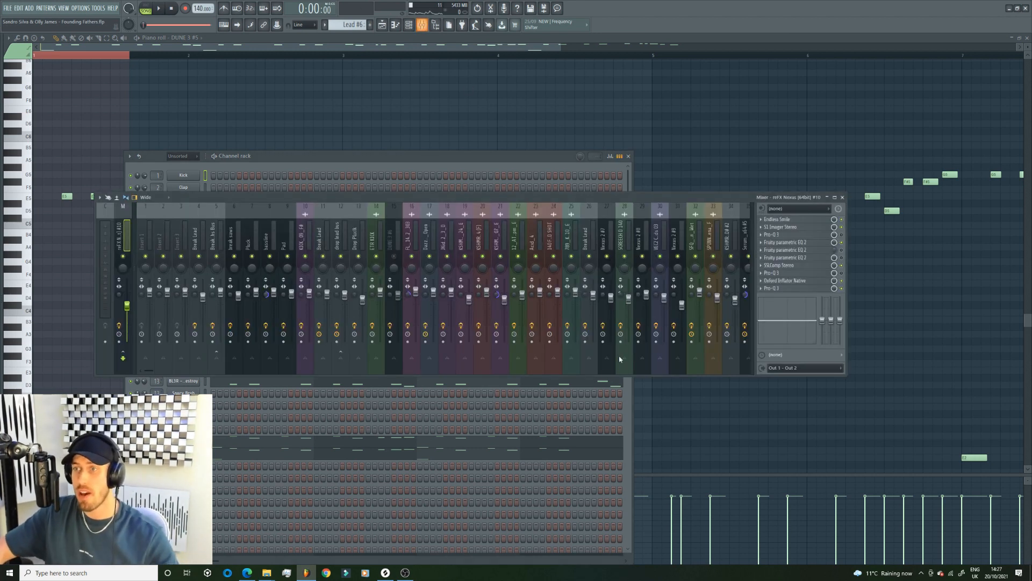
Compare the effect chains and routing of the drop pluck, Break Lead and drop lead bus mixer tracks.
click(361, 244)
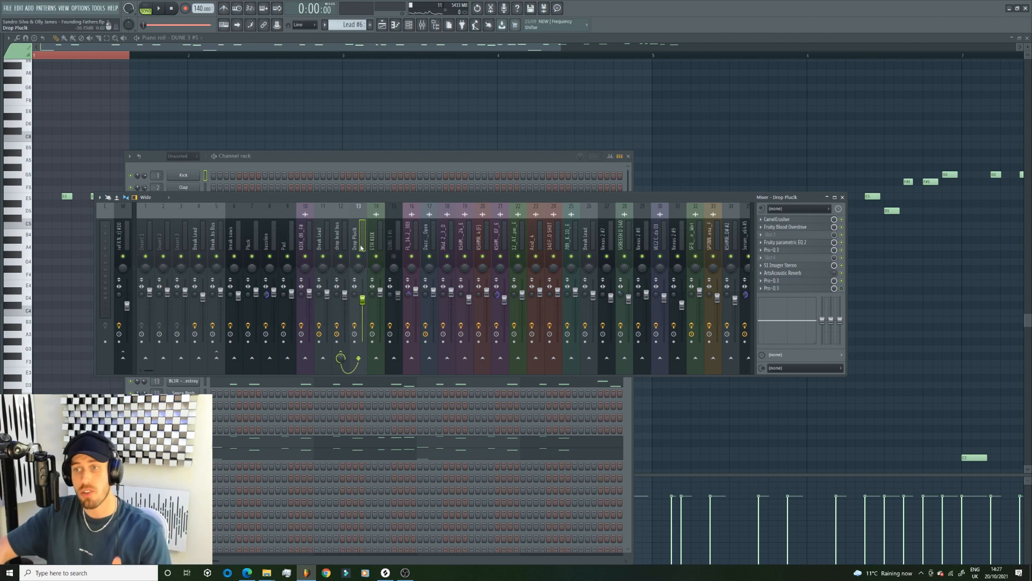
click(322, 239)
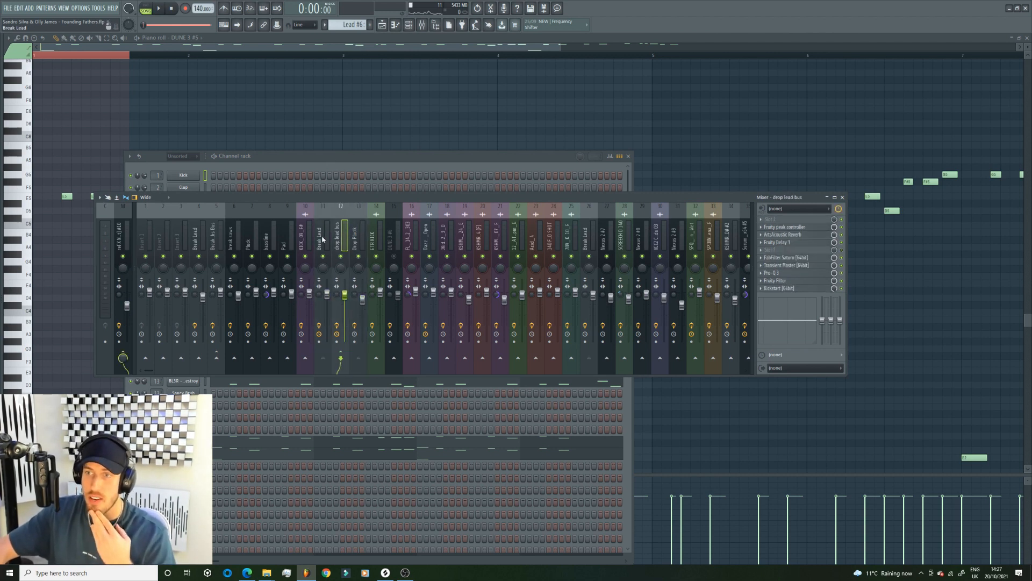
click(355, 237)
click(323, 235)
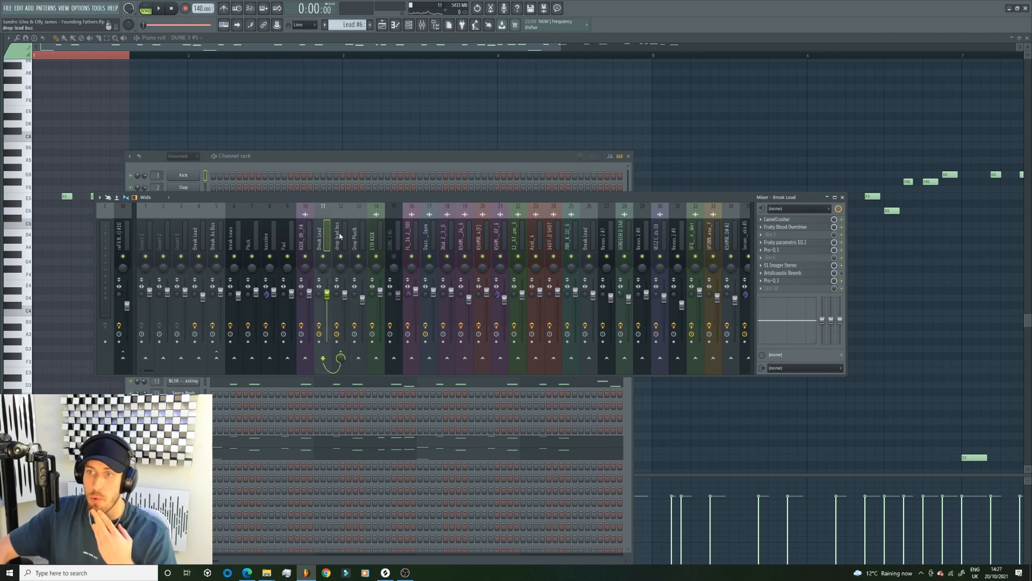
click(340, 235)
click(323, 231)
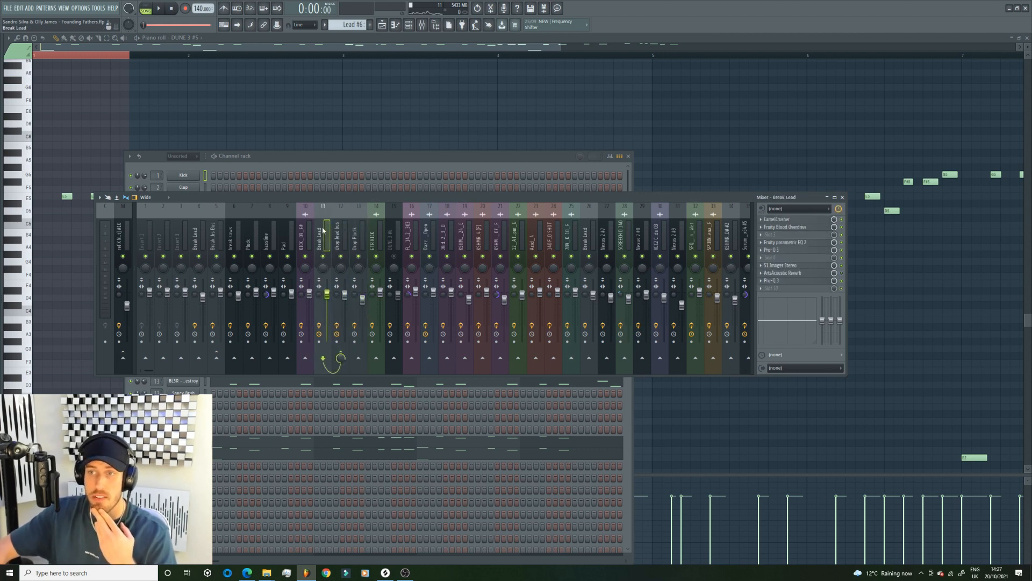
click(357, 237)
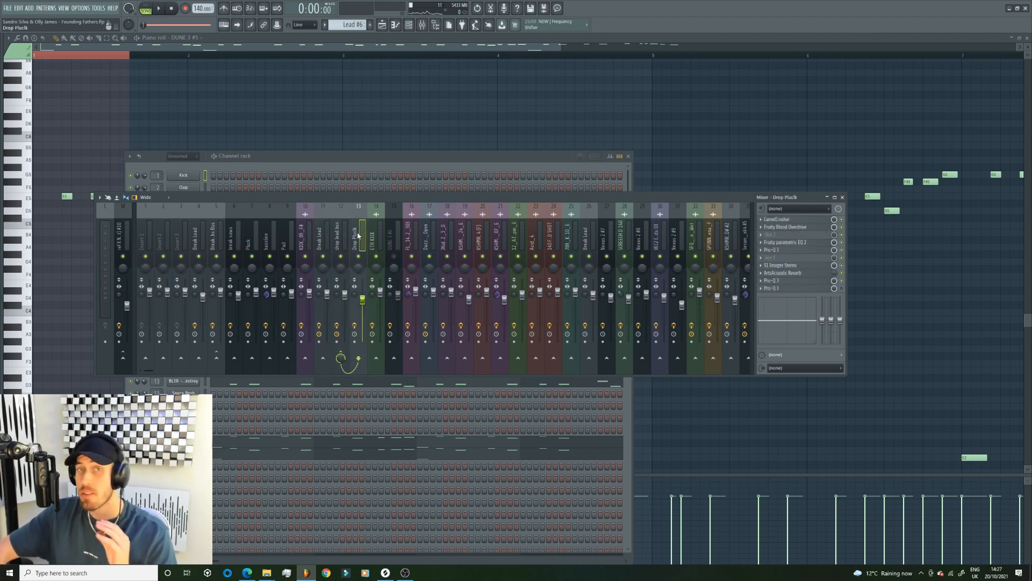
click(337, 233)
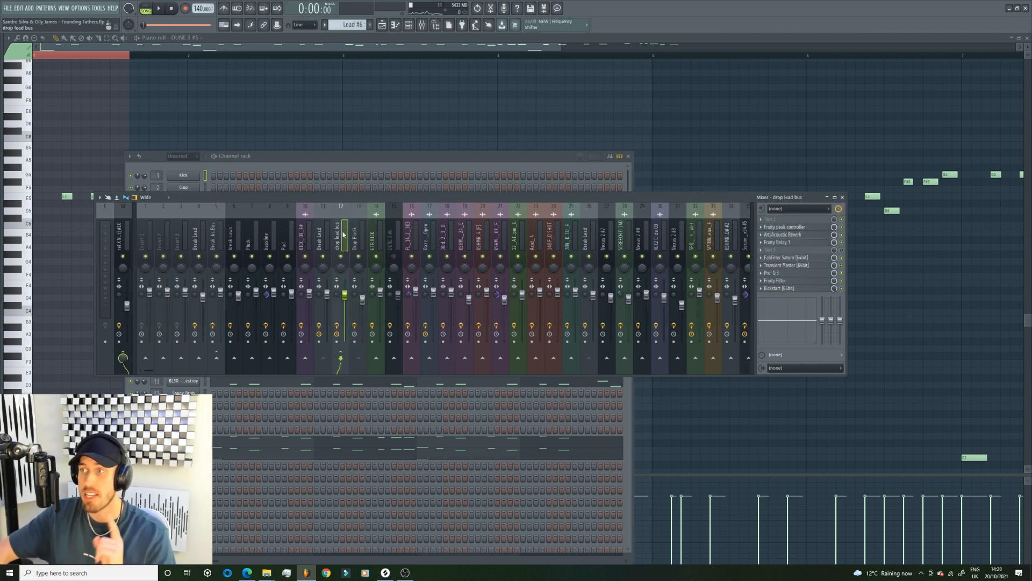
click(328, 234)
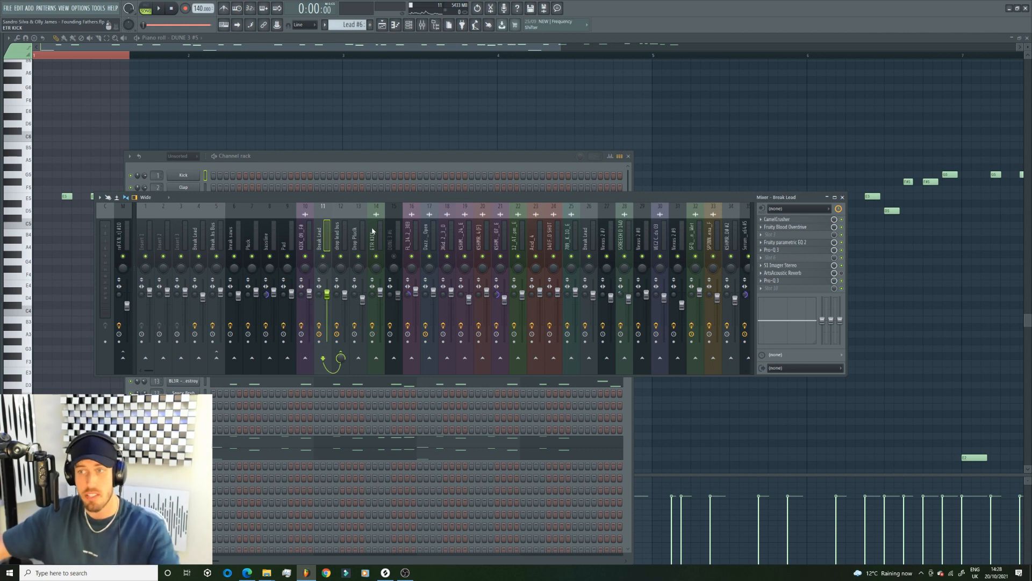
click(340, 235)
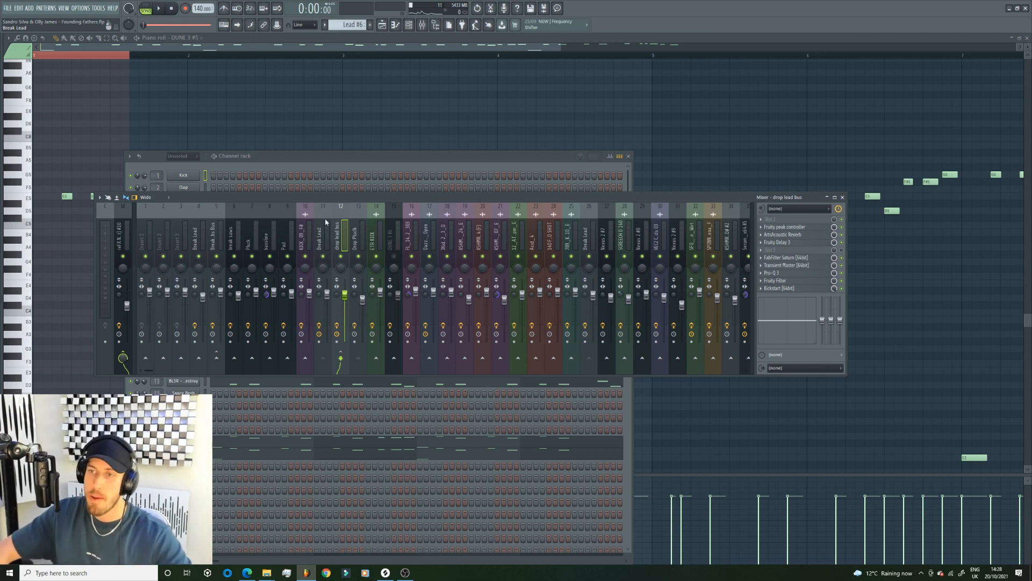
Solo the Break Lead mixer track together with its drop lead bus routing and play the Lead #6 pattern.
click(325, 218)
click(408, 24)
click(421, 25)
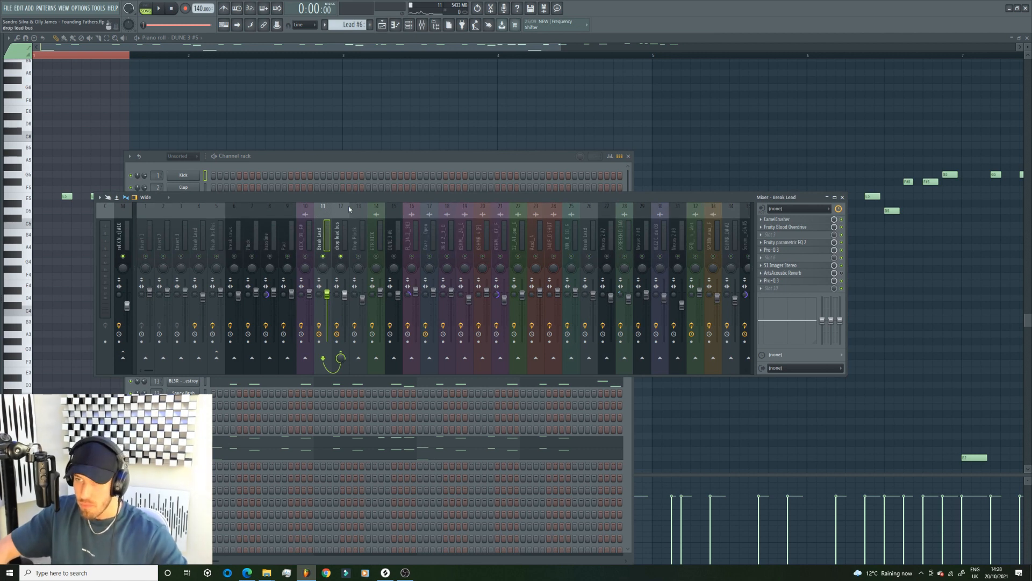
key(space)
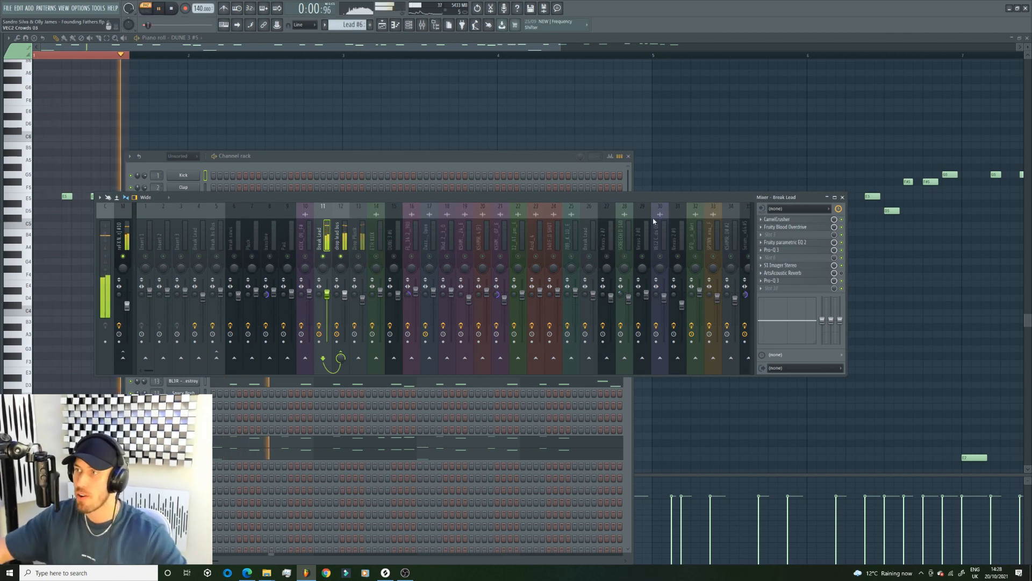
Extend the DUNE 3 #5 time selection up to bar 5, bring back the Break Lead mixer track and stop playback.
drag(340, 49, 346, 51)
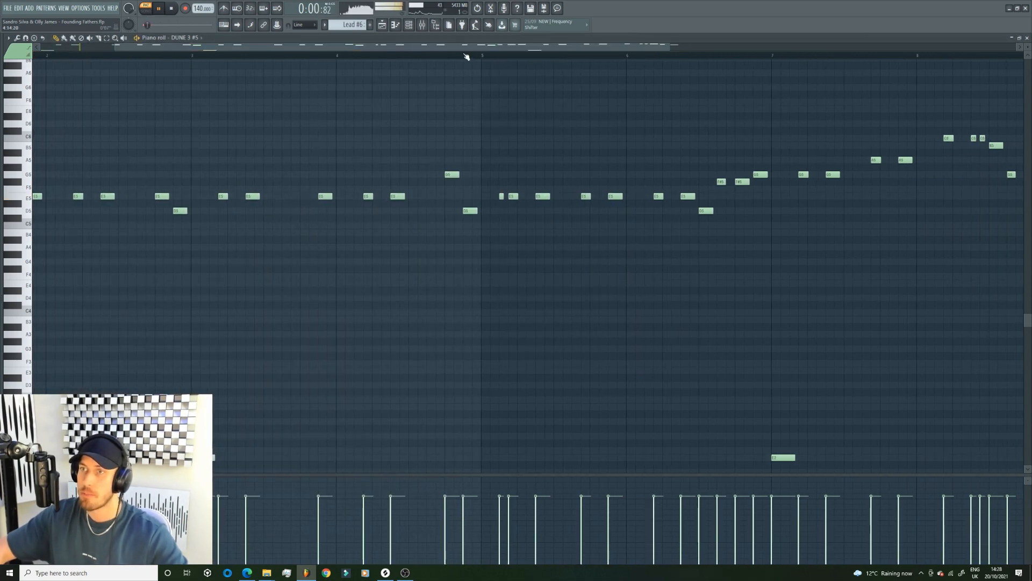
right_click(483, 55)
click(423, 25)
key(space)
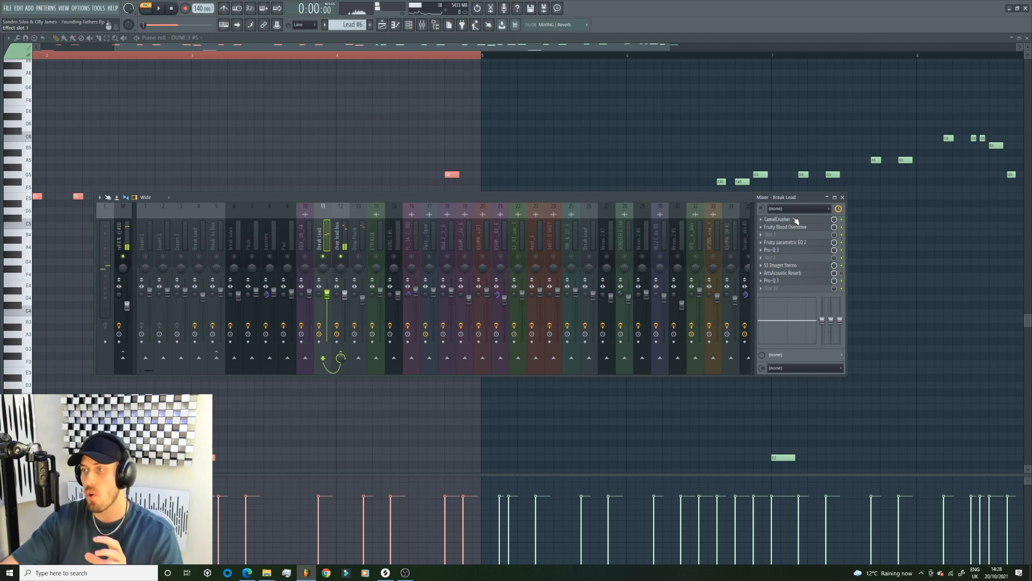
Open CamelCrusher and Fruity Blood Overdrive on the Break Lead mixer track and examine their settings.
click(800, 220)
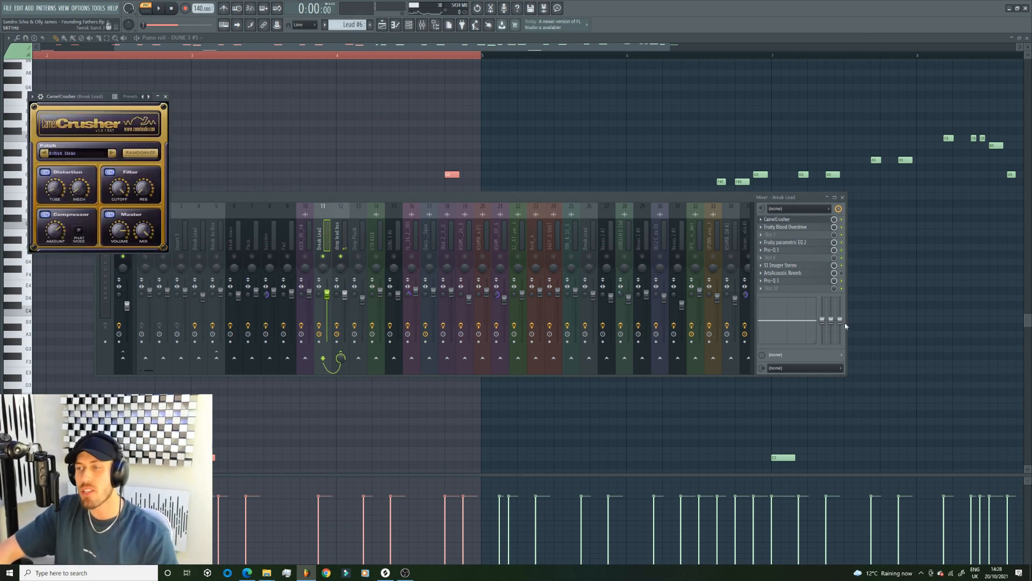
click(796, 228)
click(796, 228)
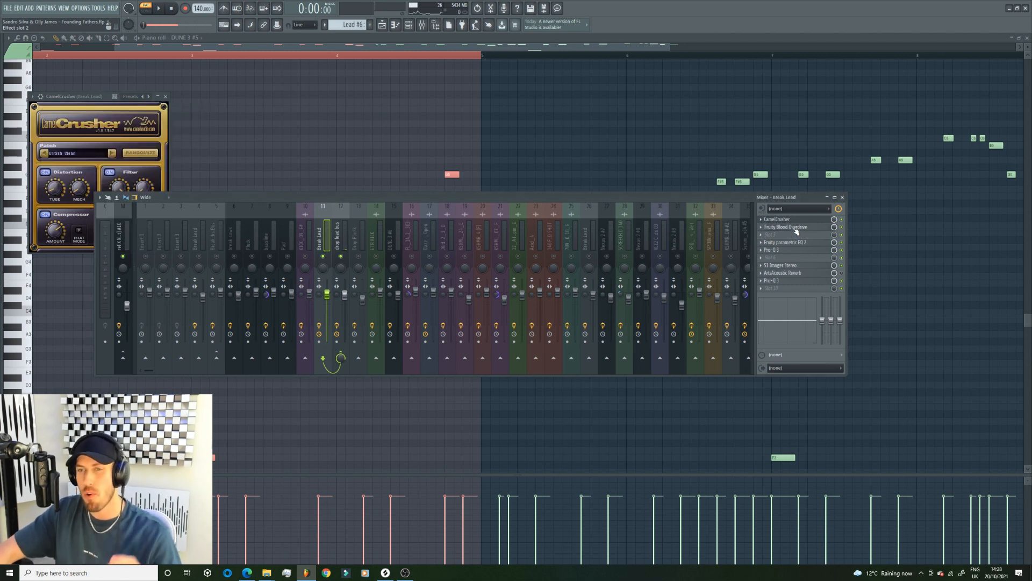
click(796, 228)
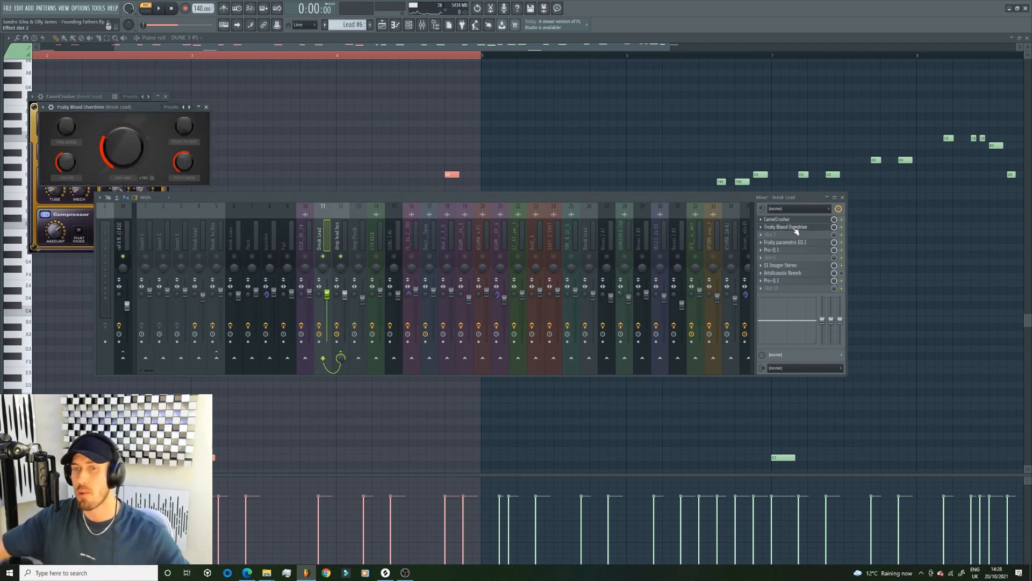
Play the pattern to compare the Break Lead sound with Fruity Blood Overdrive bypassed and re-enabled, then stop playback.
click(842, 228)
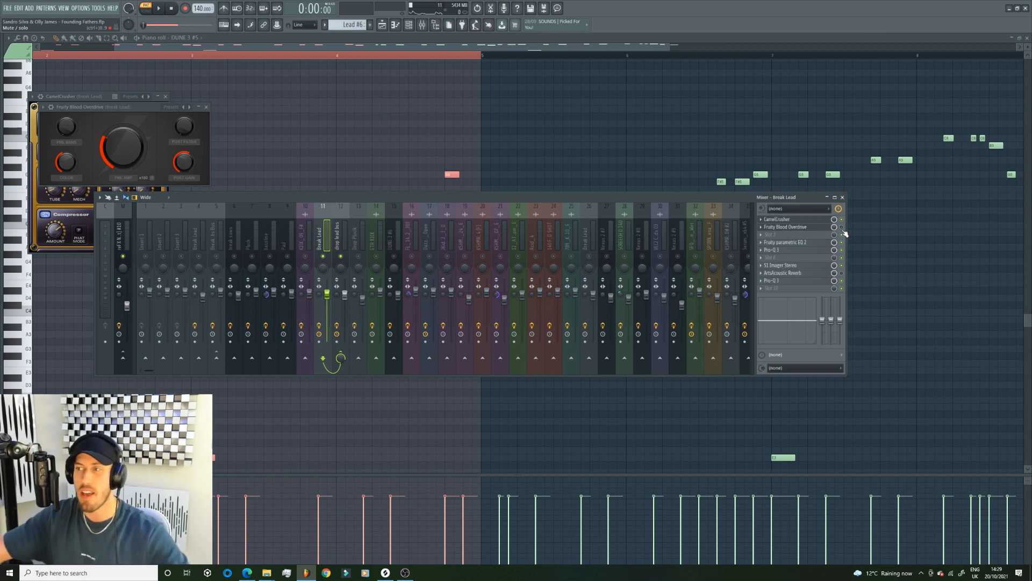
key(space)
click(842, 227)
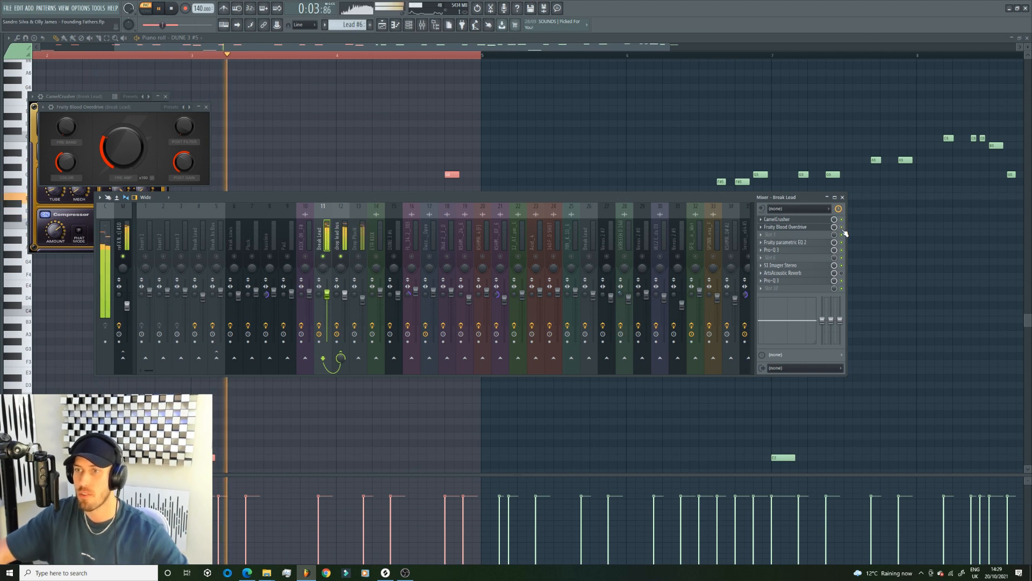
key(space)
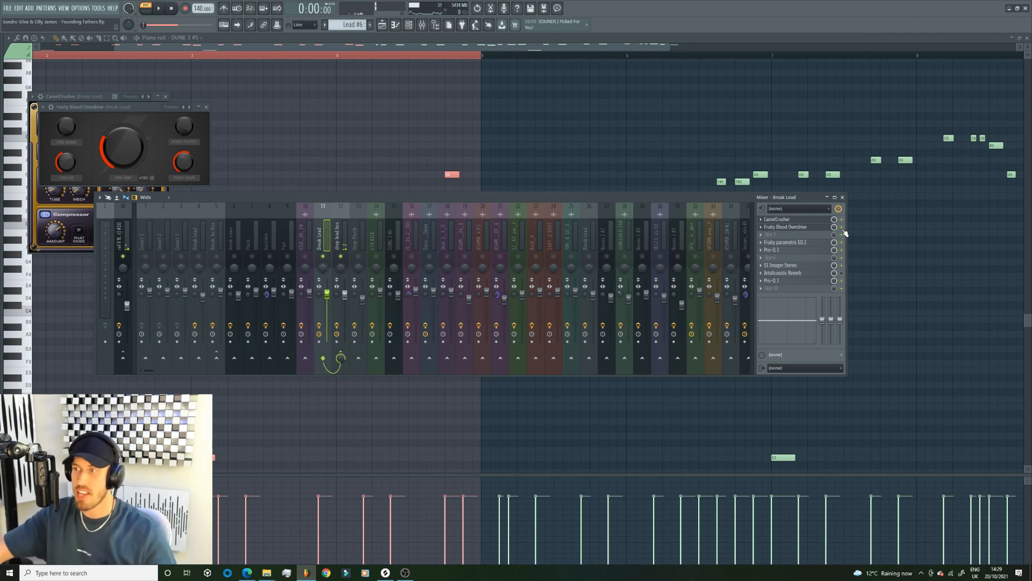
Open Fruity Parametric EQ 2 on the Break Lead track, move its window aside and examine the curve.
click(800, 247)
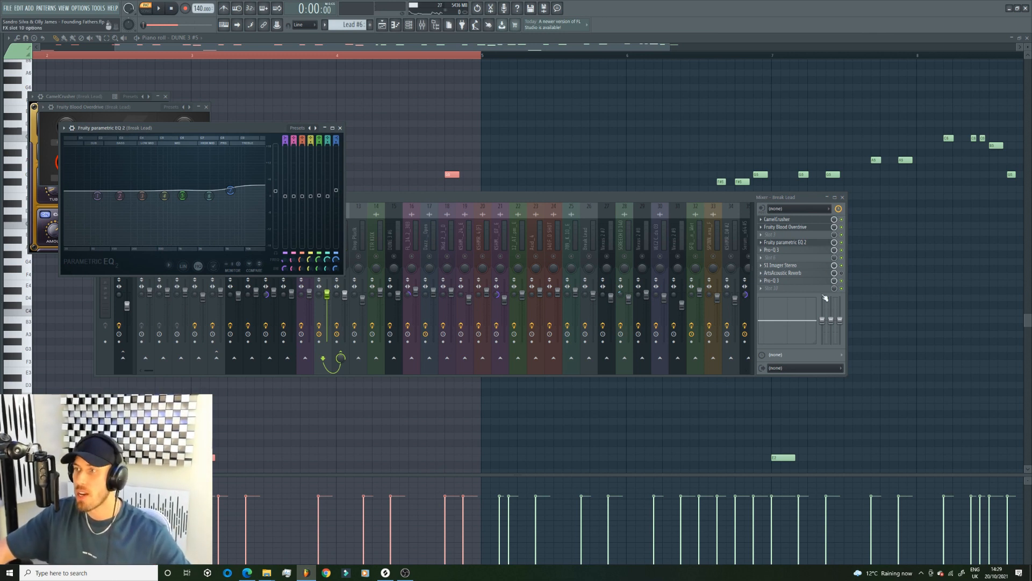
drag(201, 128, 67, 116)
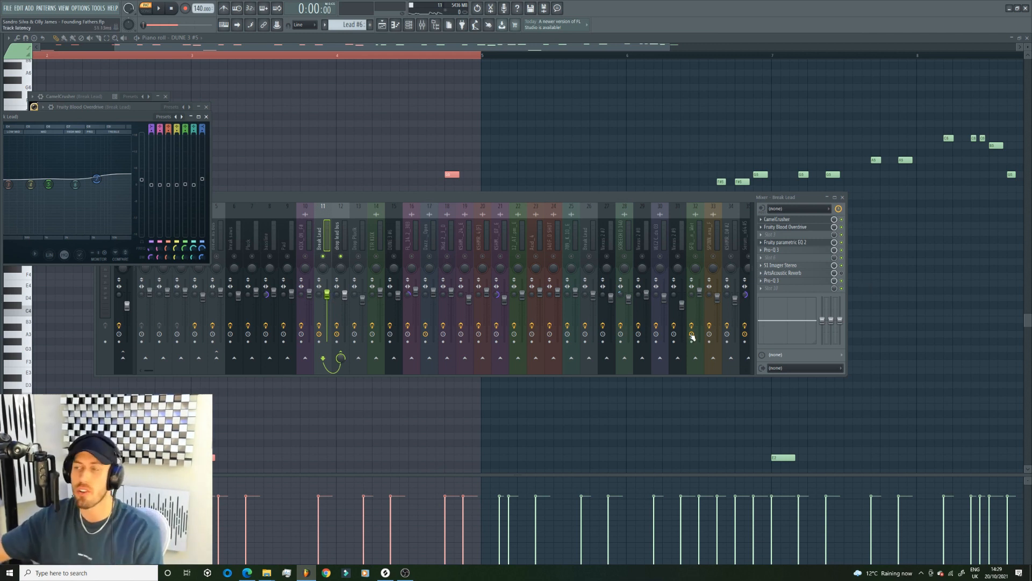
click(800, 243)
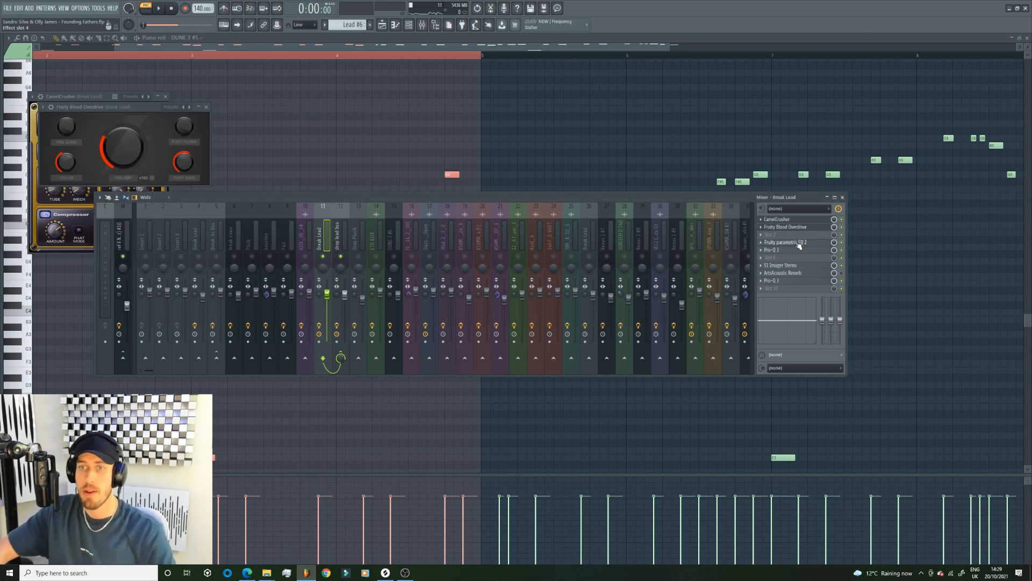
click(799, 243)
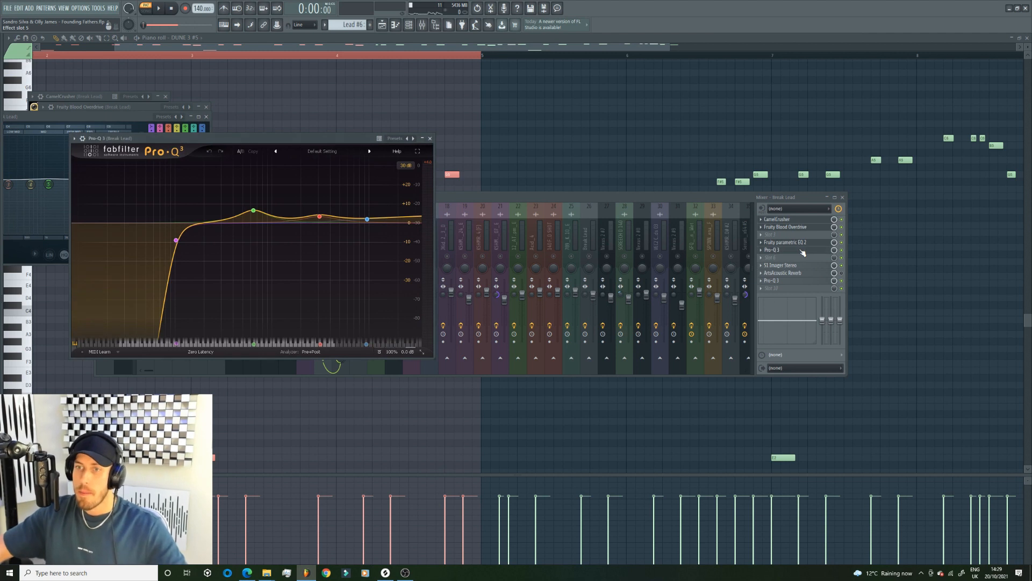
Examine the low cut and boosts in Break Lead's first Pro-Q 3, plus its S1 Imager Stereo and last Pro-Q 3.
mouse_move(176, 236)
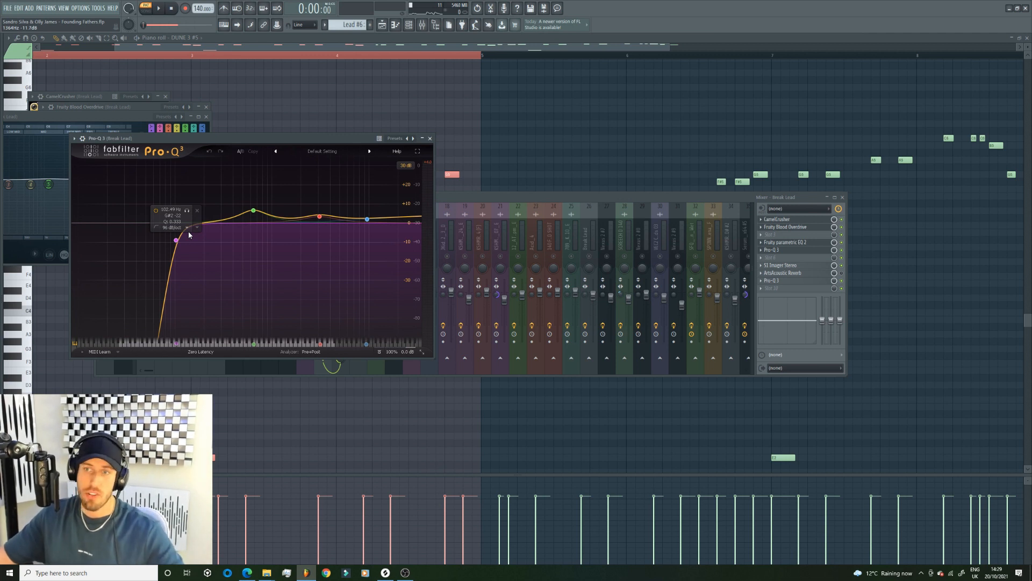
mouse_move(317, 221)
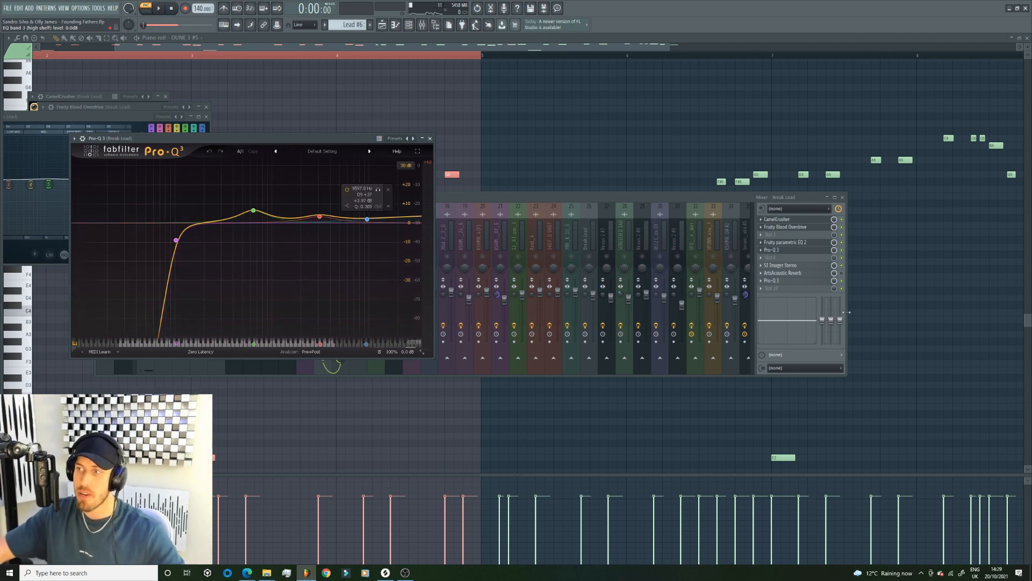
click(810, 266)
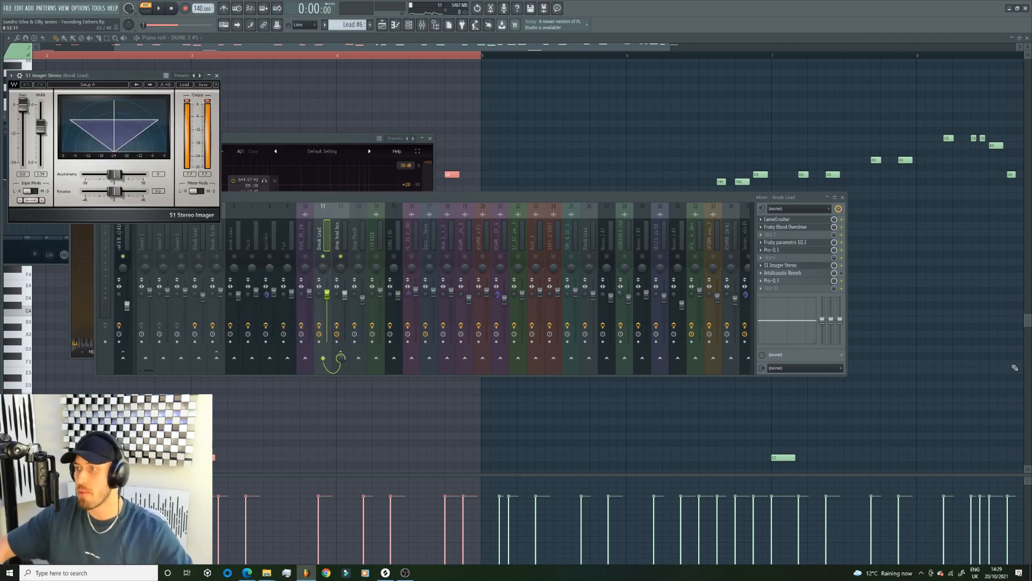
click(790, 282)
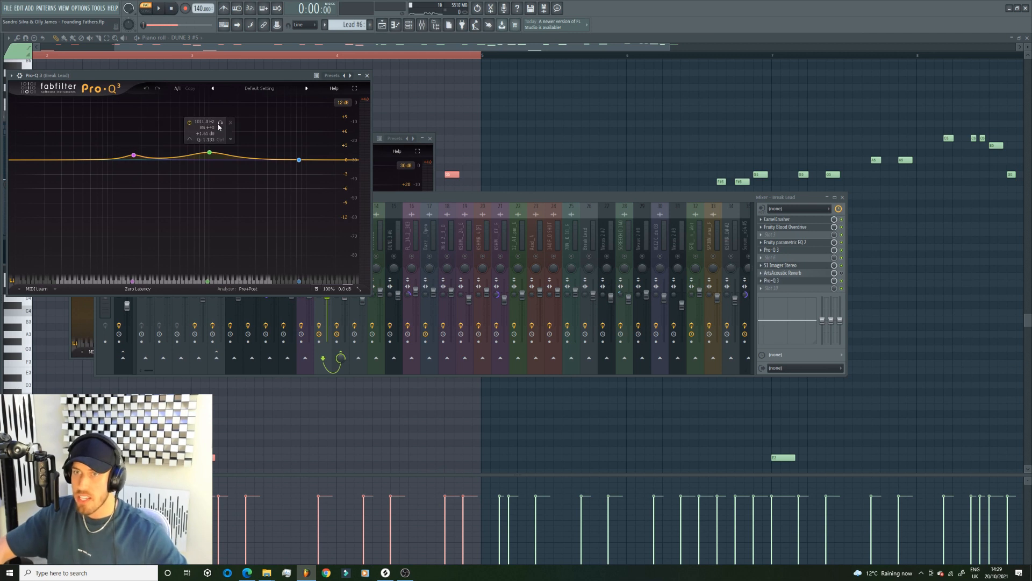
Unmute the Drop Pluck mixer track alongside Break Lead, play the Lead #6 pattern and select the Drop Pluck track.
click(570, 192)
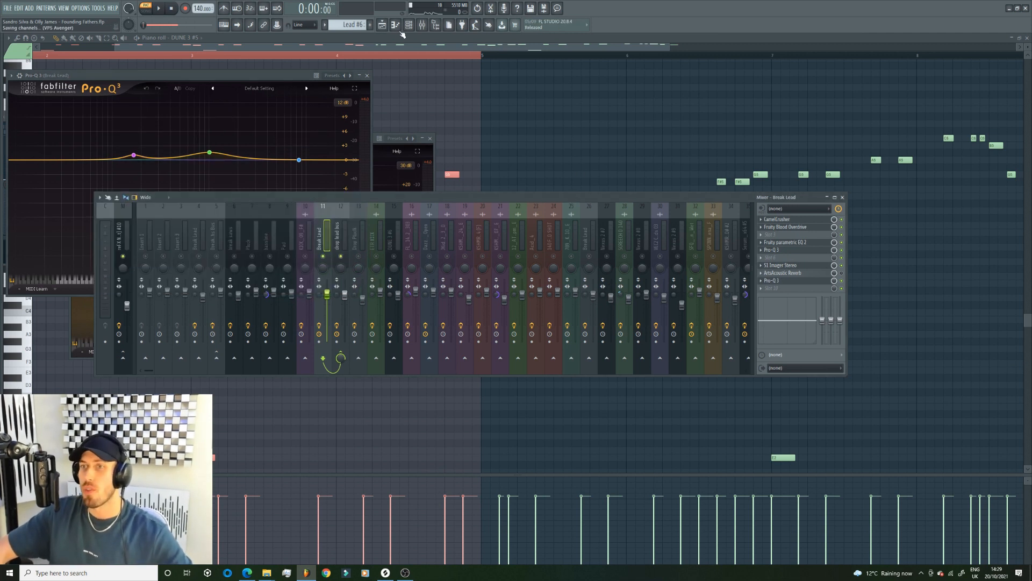
right_click(358, 256)
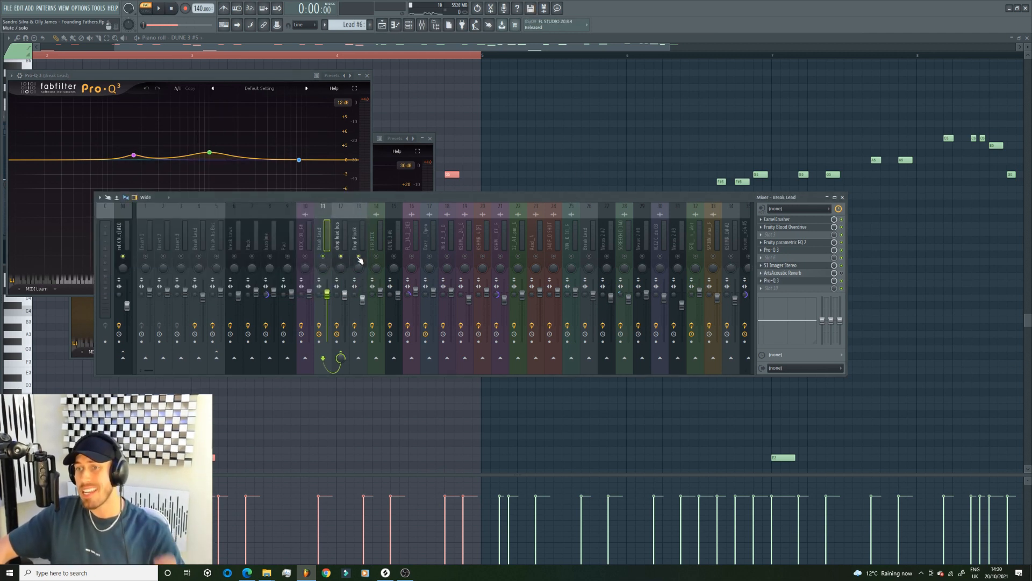
click(422, 25)
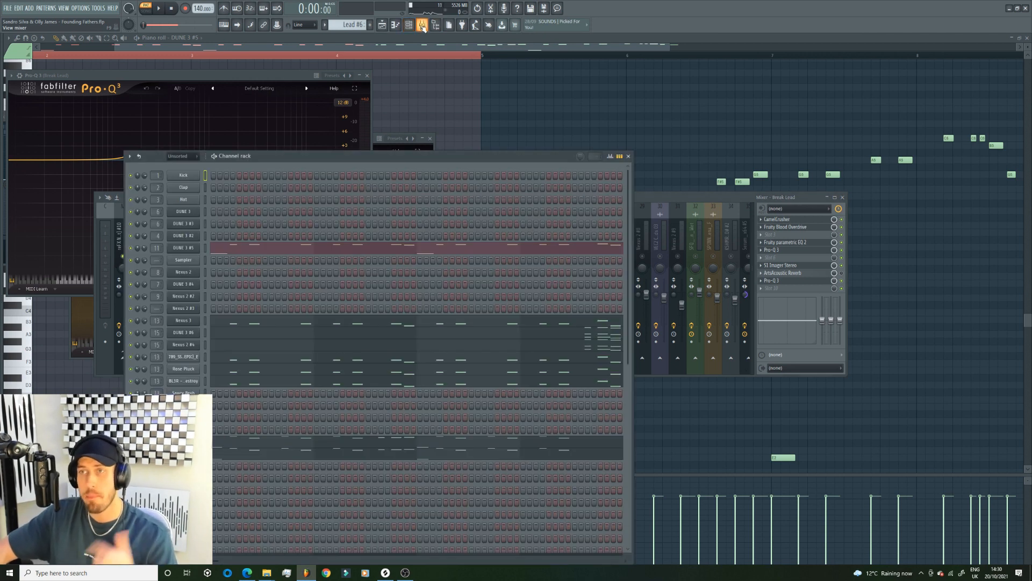
key(space)
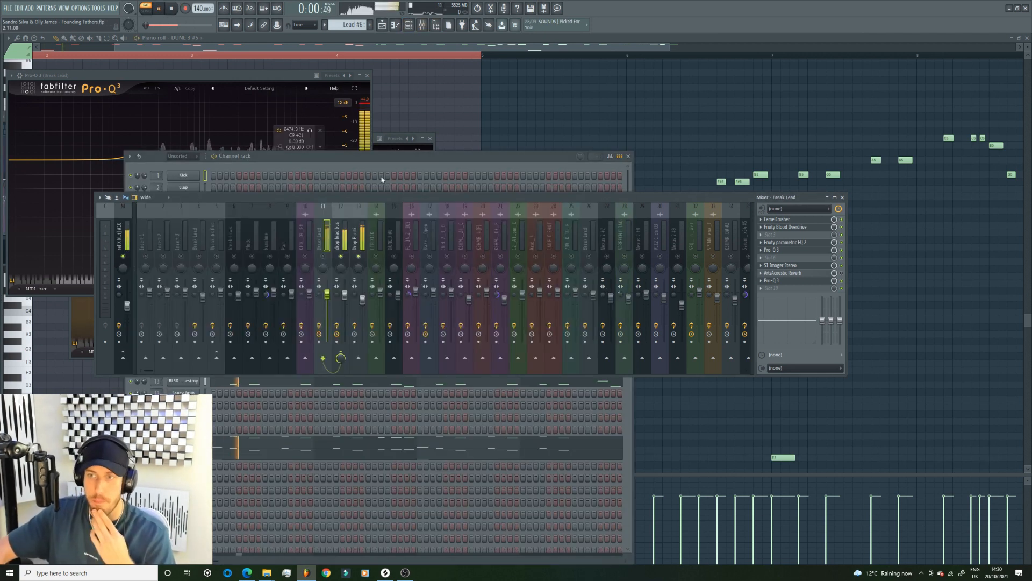
click(363, 242)
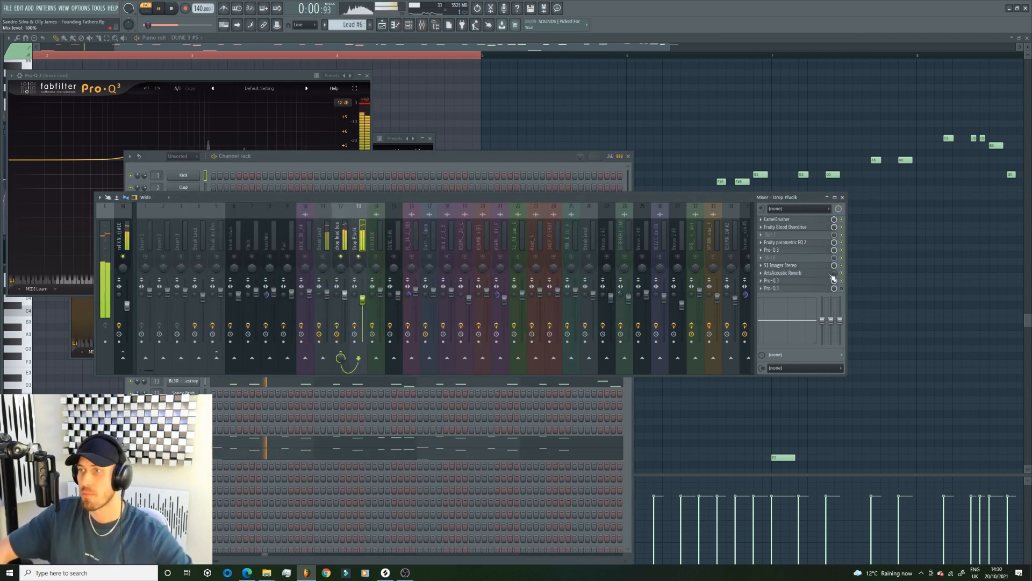
key(space)
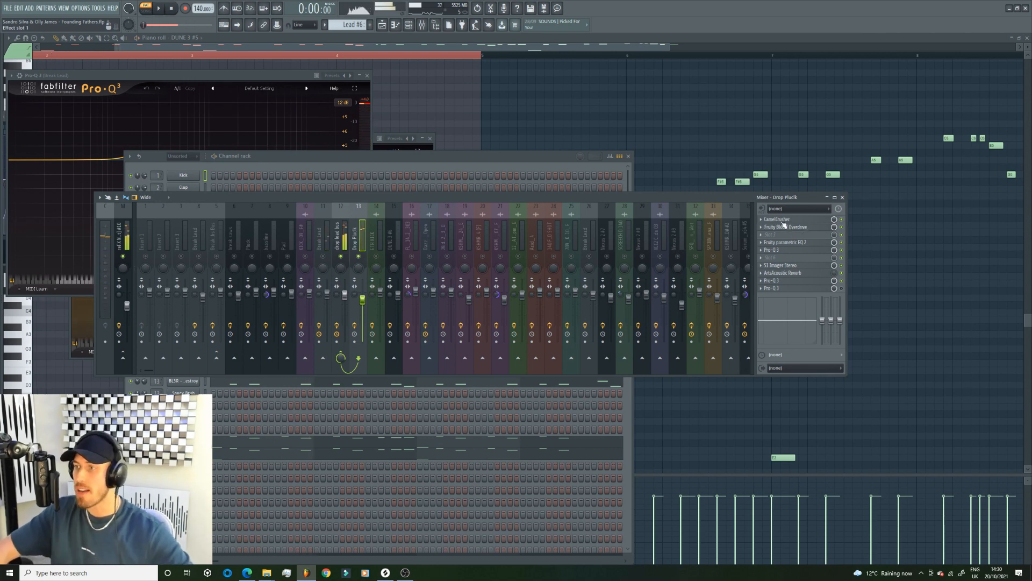
Open CamelCrusher and Fruity Blood Overdrive on the Drop Pluck mixer track and examine their settings.
click(791, 220)
click(791, 221)
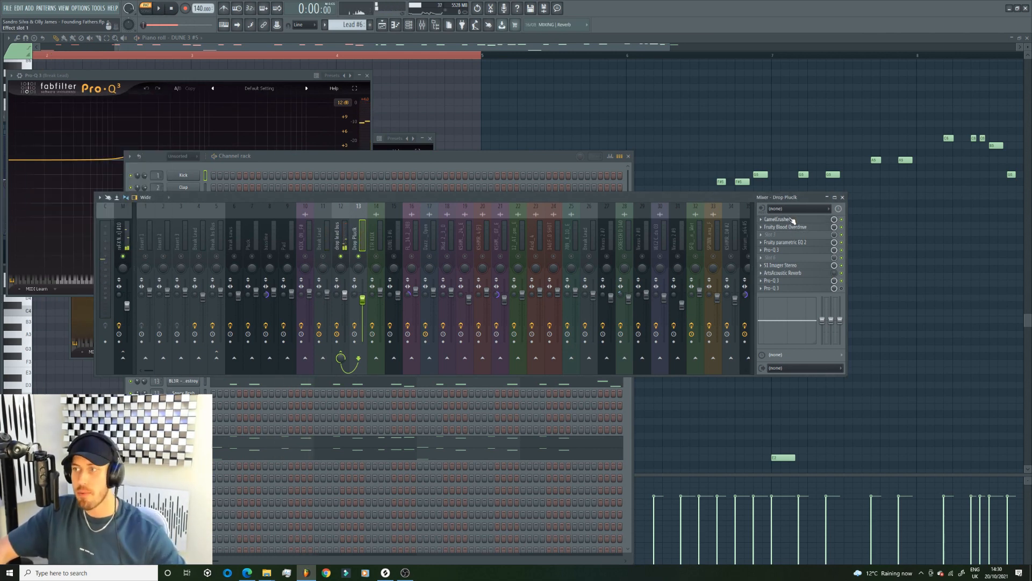
click(792, 221)
click(794, 228)
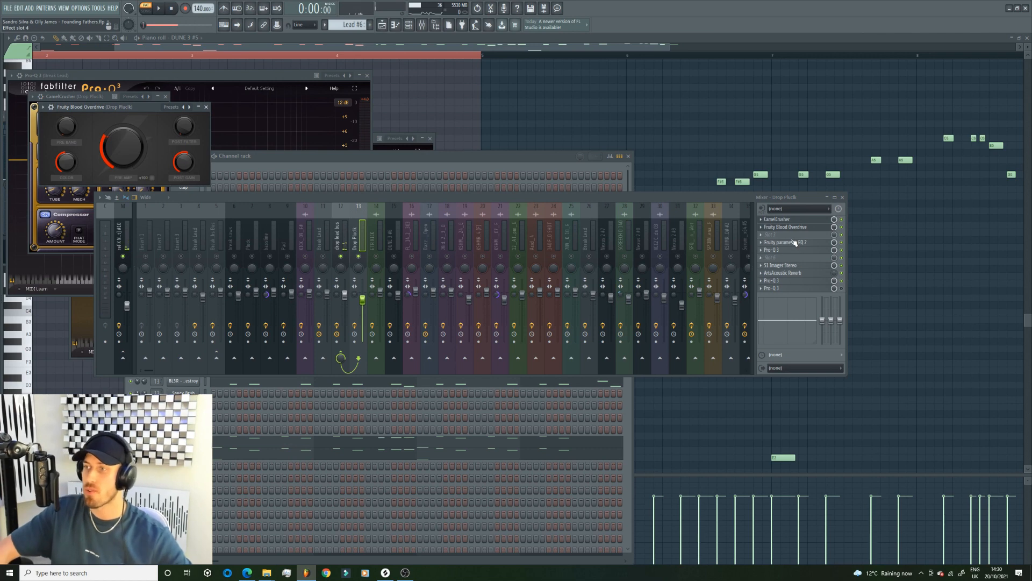
click(797, 235)
key(Escape)
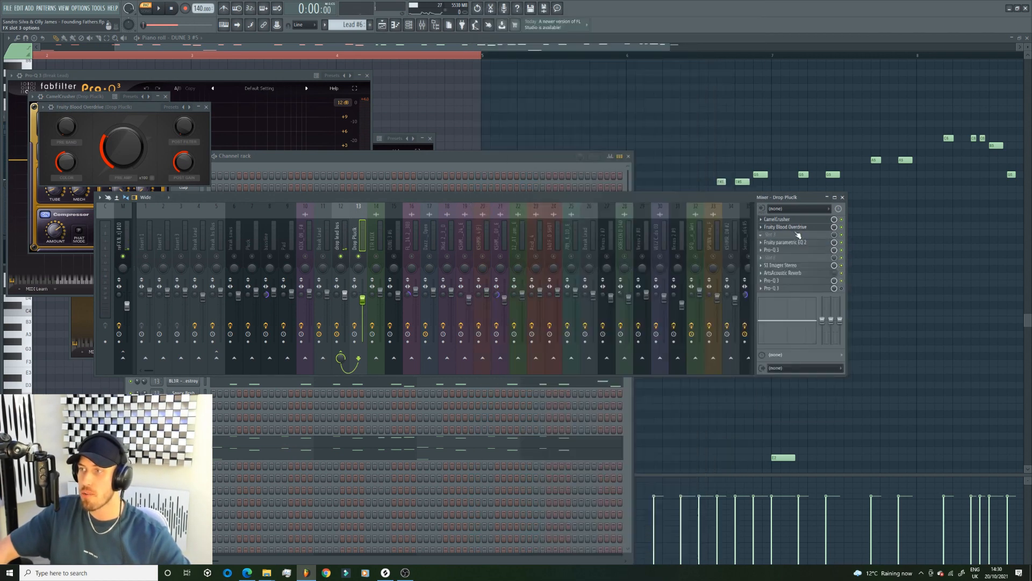
Examine the Drop Pluck track's Fruity Parametric EQ 2, first Pro-Q 3, S1 Imager Stereo and last Pro-Q 3.
click(799, 244)
click(799, 245)
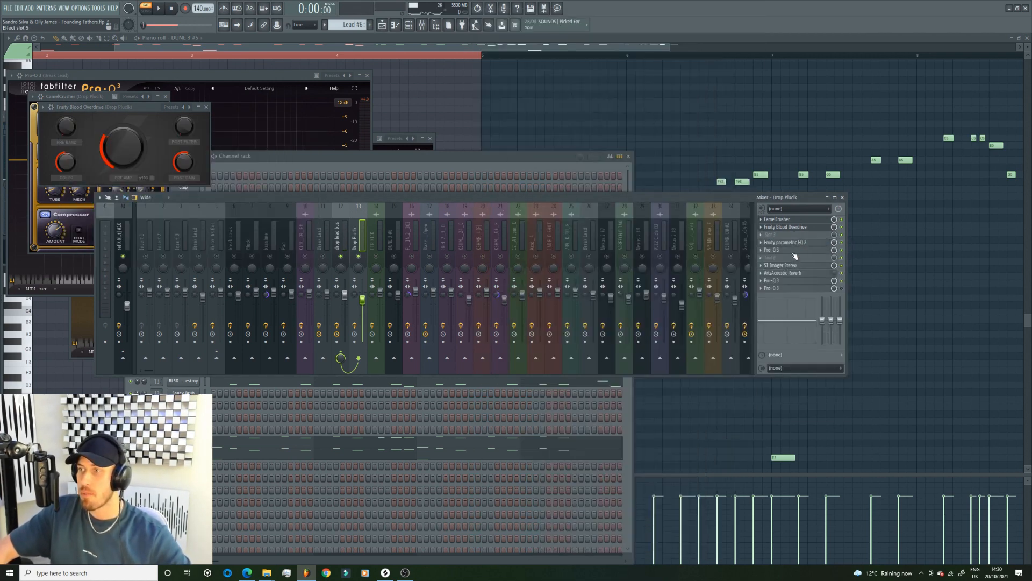
click(795, 251)
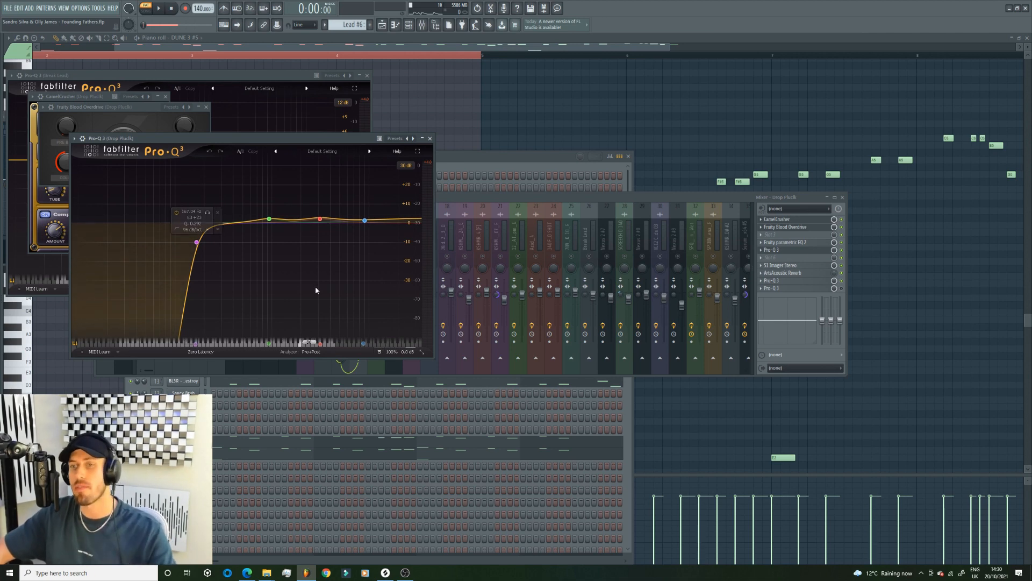
click(796, 265)
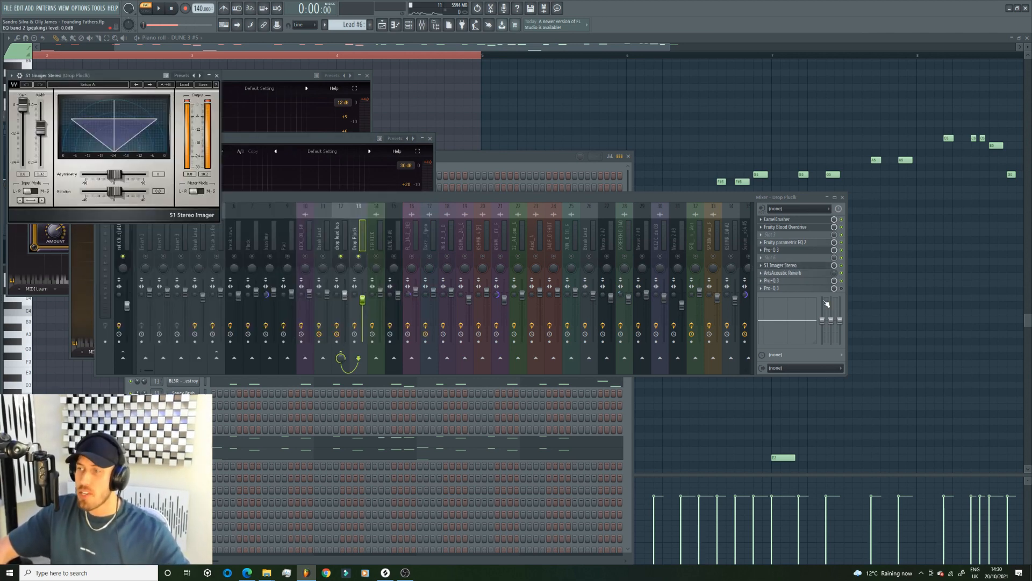
click(785, 288)
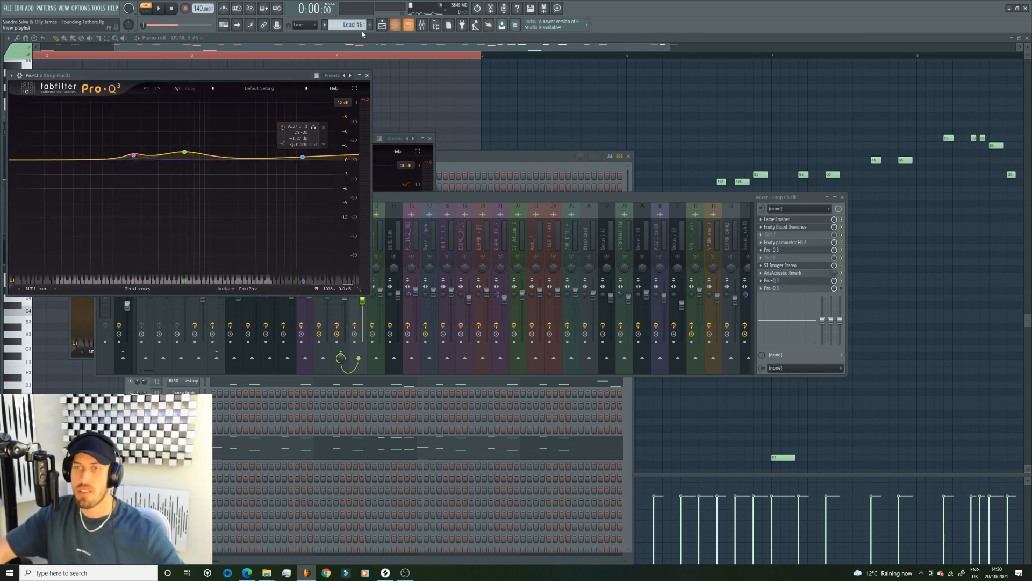
Select the drop lead bus and play the leads to compare them with the bus's effect slots off and on.
click(395, 273)
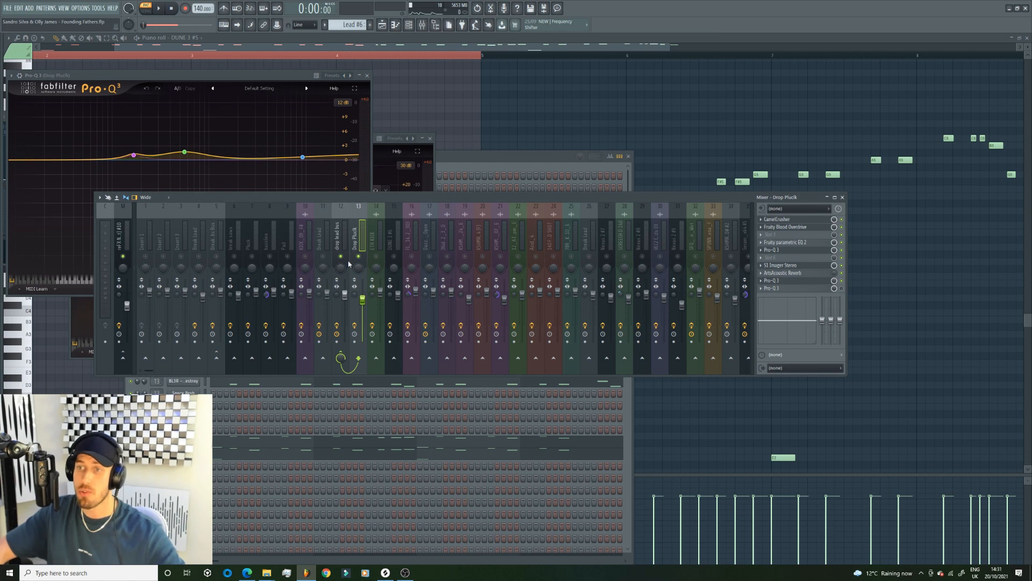
click(161, 9)
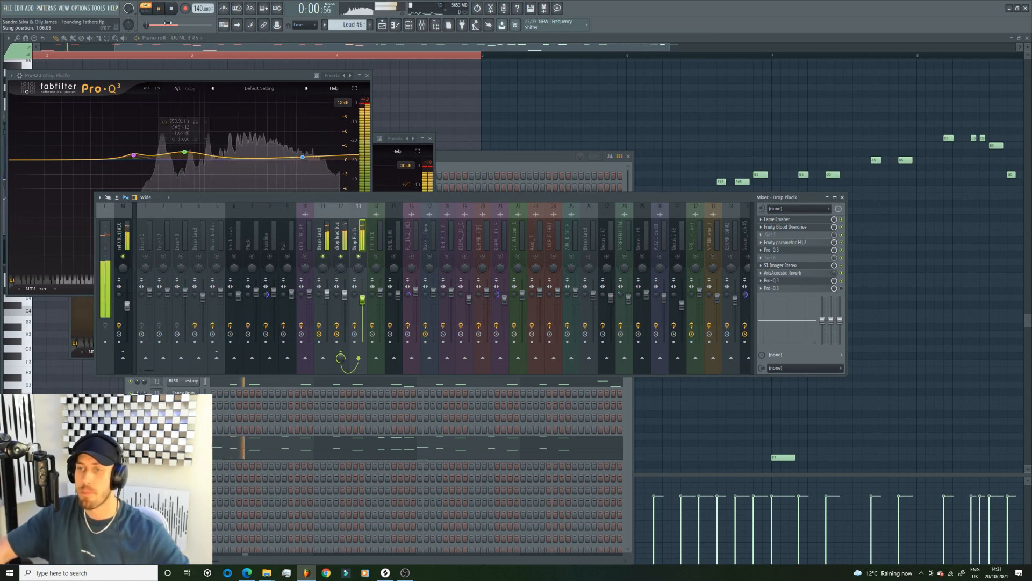
click(338, 240)
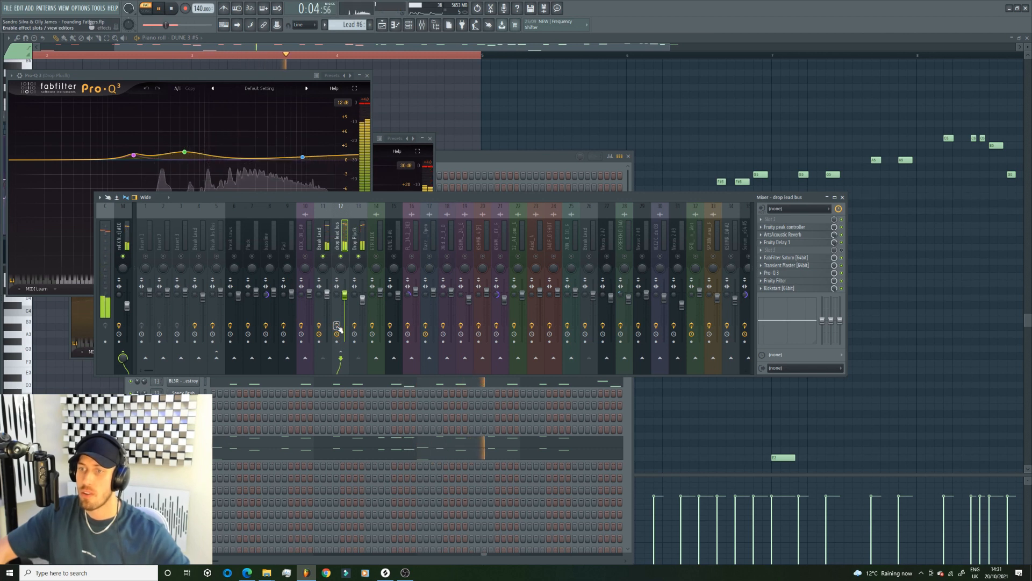
key(space)
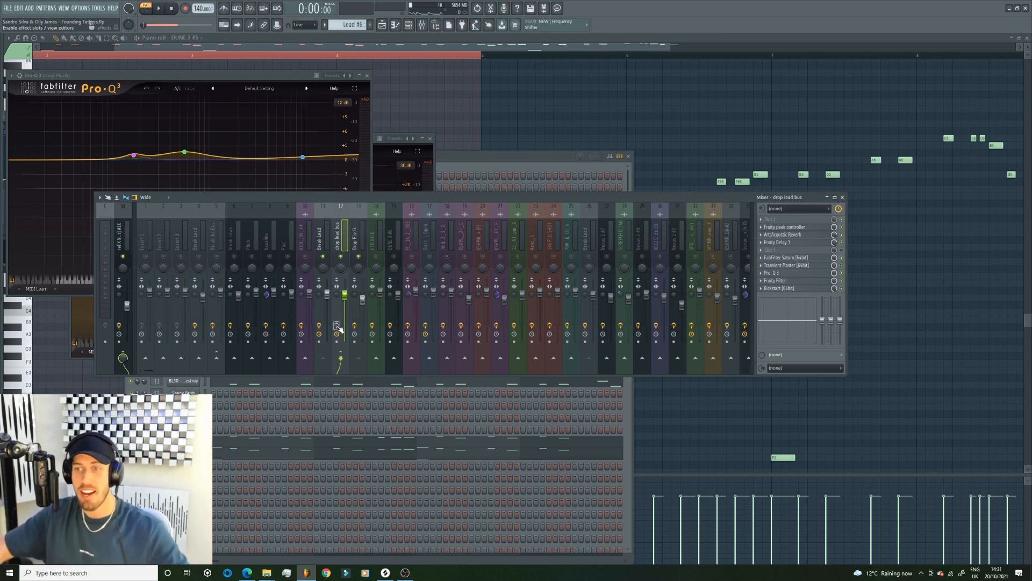
key(space)
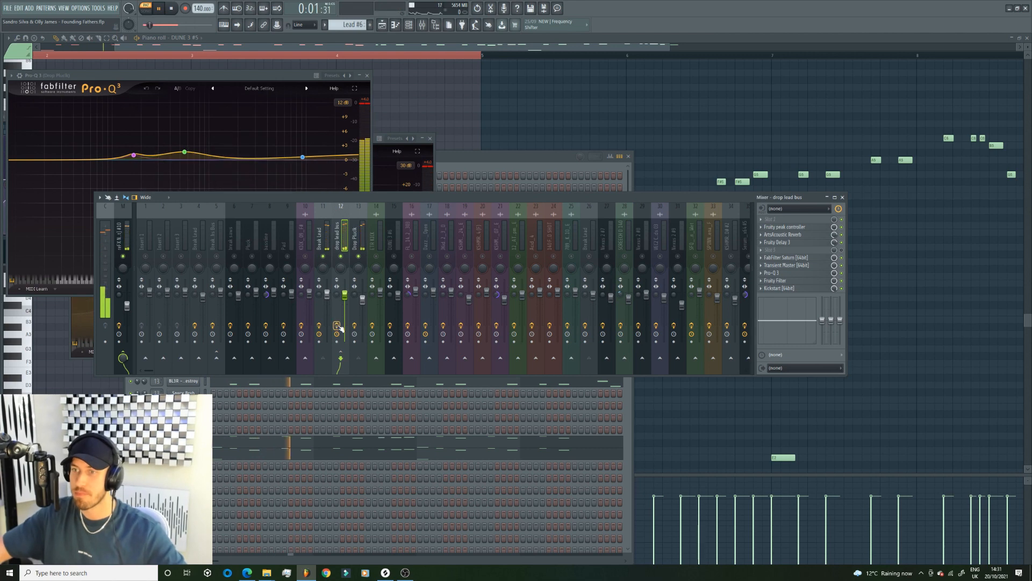
key(space)
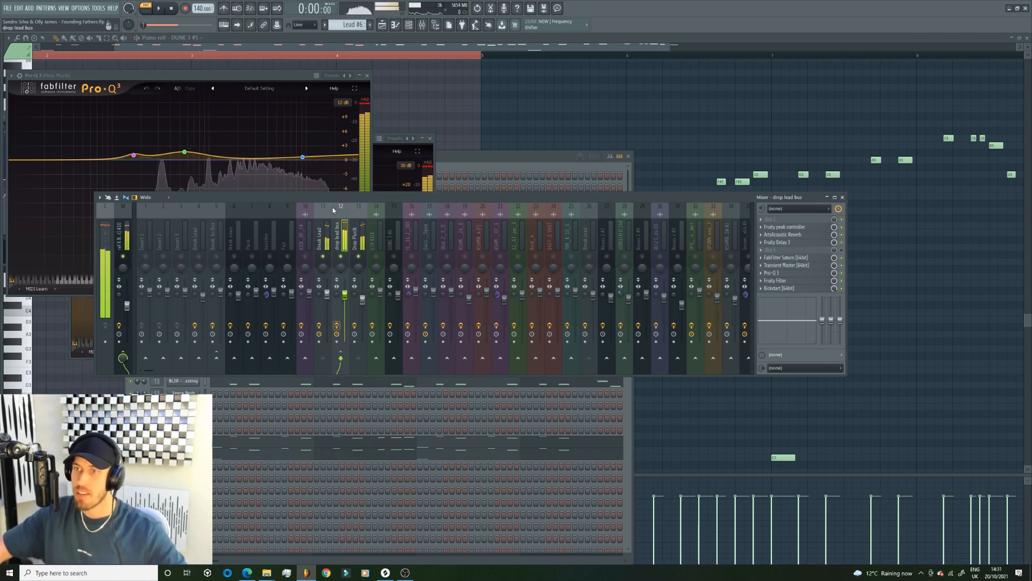
Examine Fruity peak controller, ArtsAcoustic Reverb and Fruity Delay 3 on the drop lead bus, and play the leads through them.
click(793, 226)
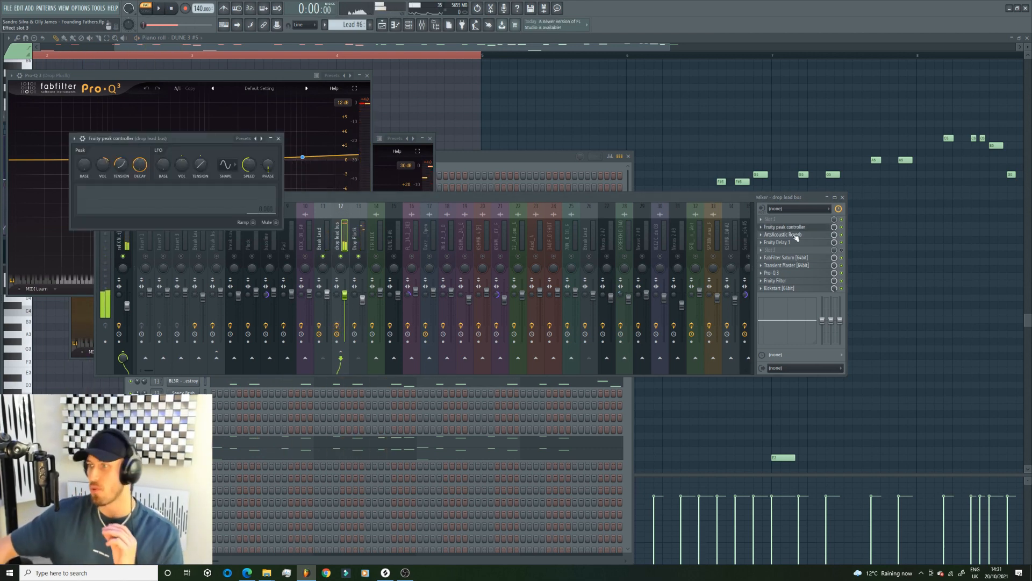
click(796, 235)
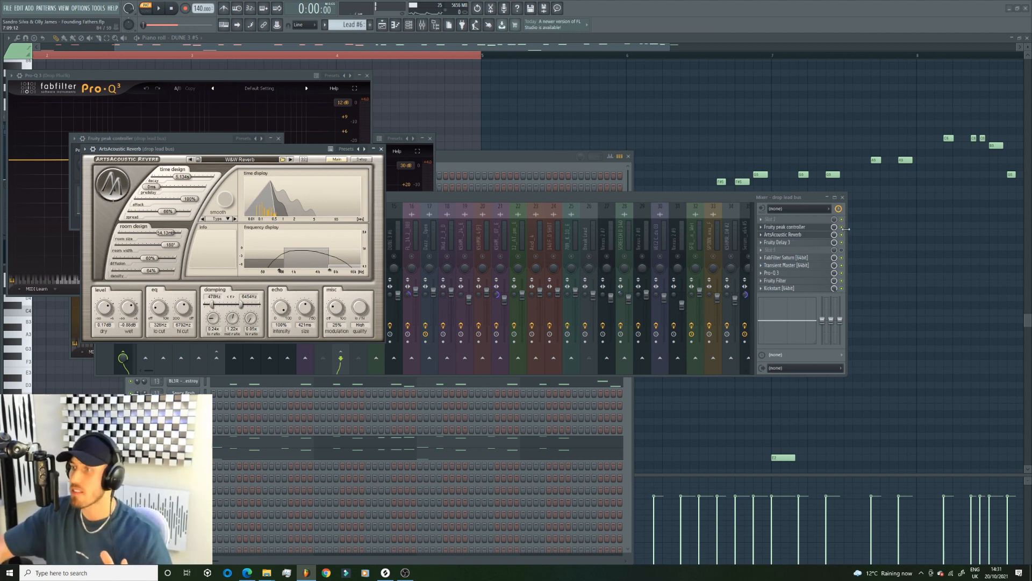
click(807, 243)
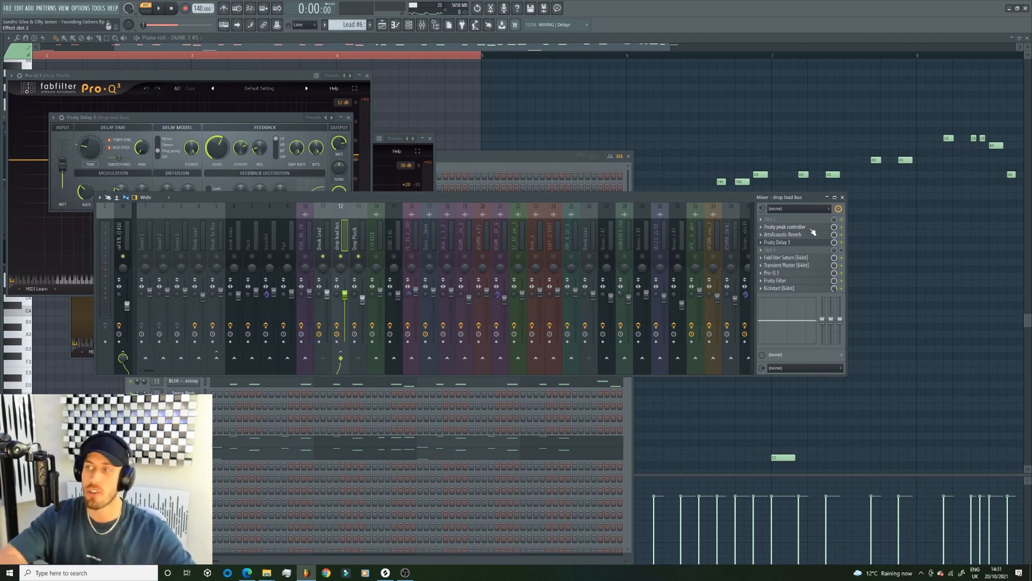
key(space)
key(space)
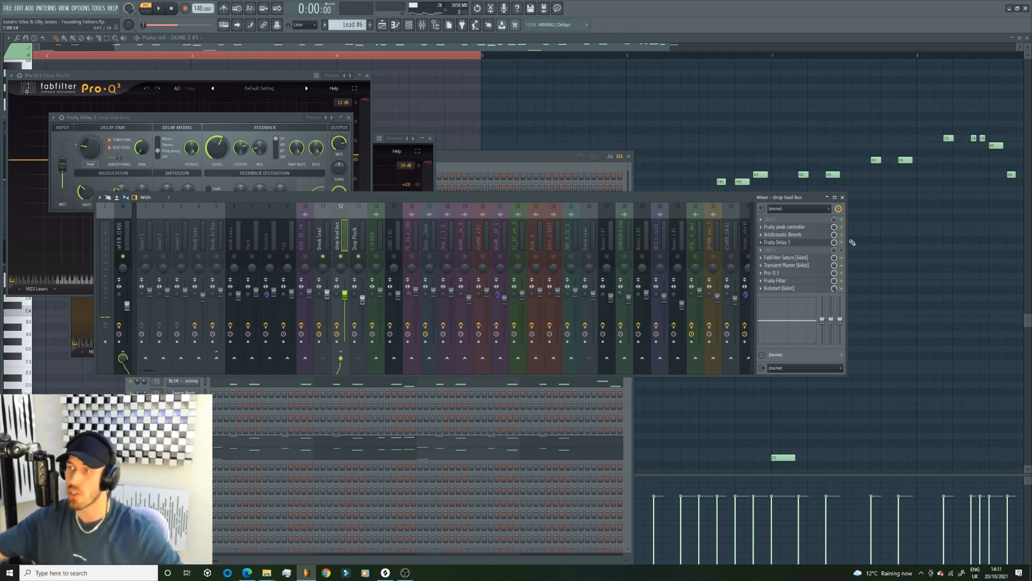
key(space)
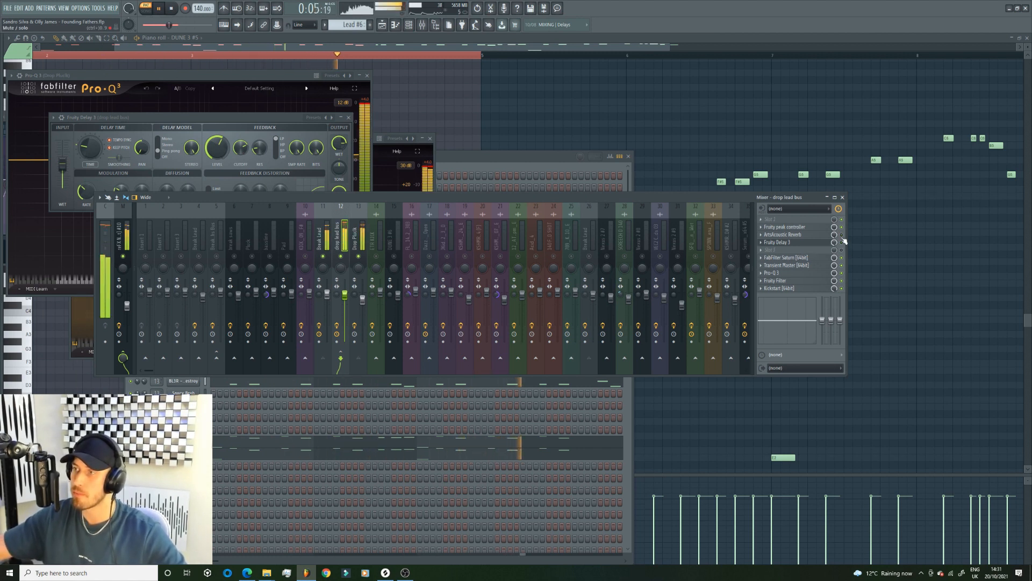
key(space)
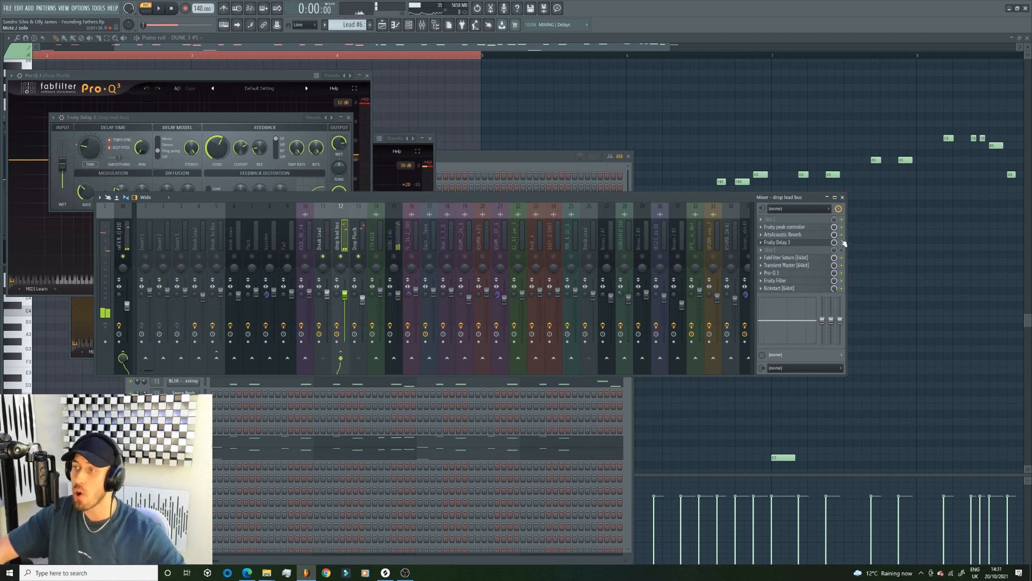
Toggle the bus's ArtsAcoustic Reverb off and back on, playing the leads and examining the Fruity Delay 3 settings.
click(842, 235)
key(space)
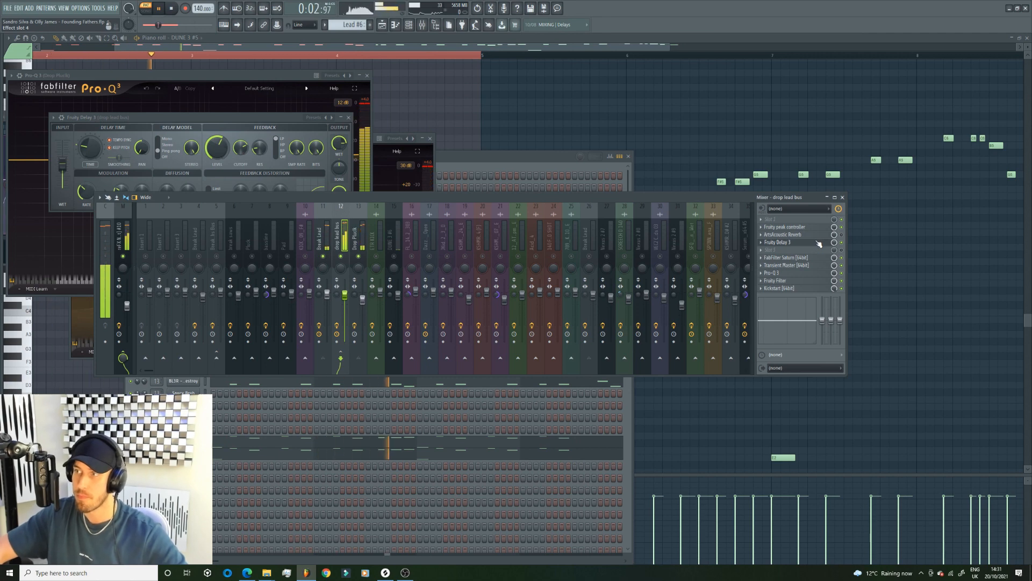
click(777, 242)
click(777, 242)
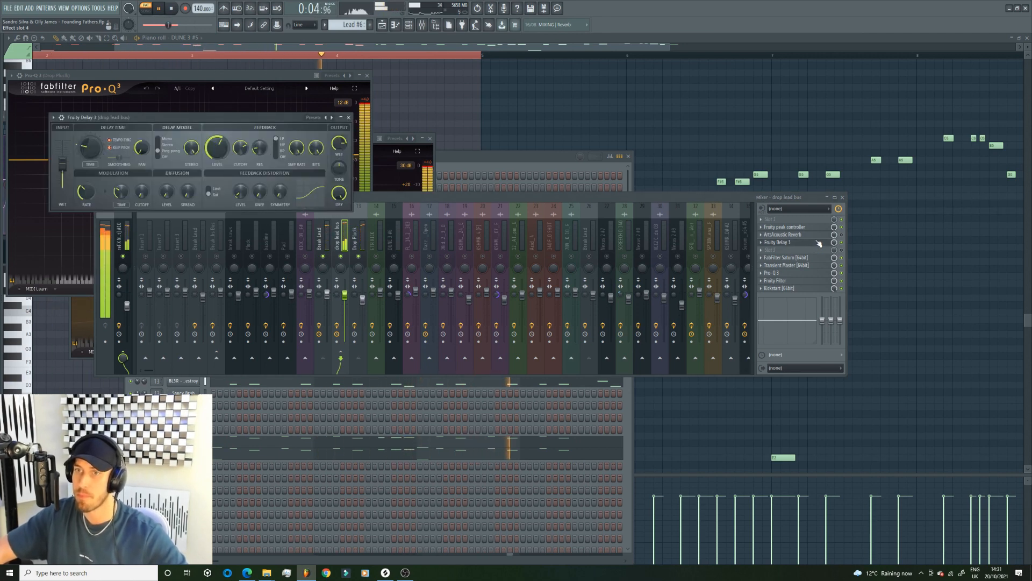
key(space)
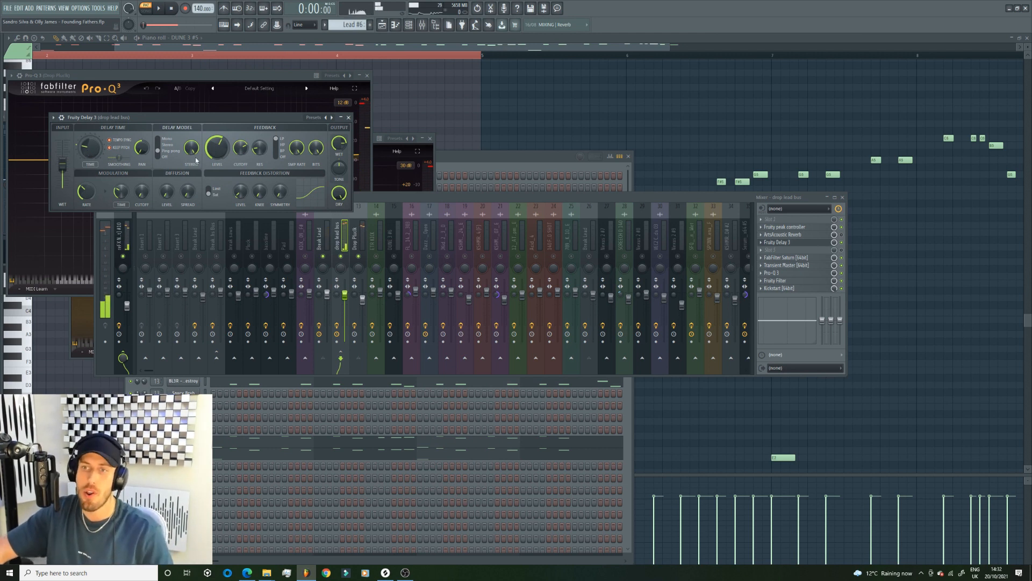
click(841, 235)
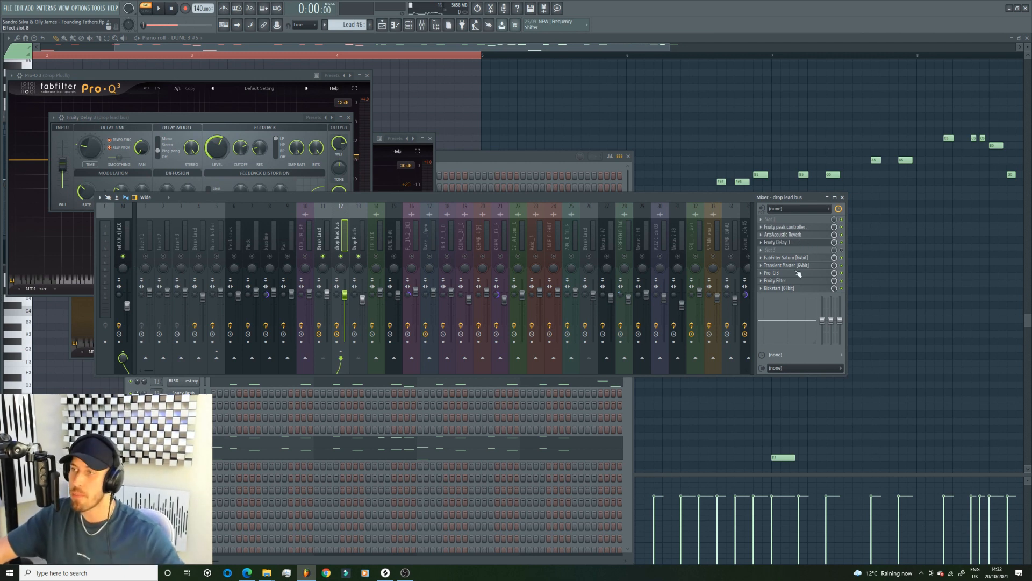
Open FabFilter Saturn and Transient Master on the drop lead bus and play the leads to hear each effect.
click(832, 257)
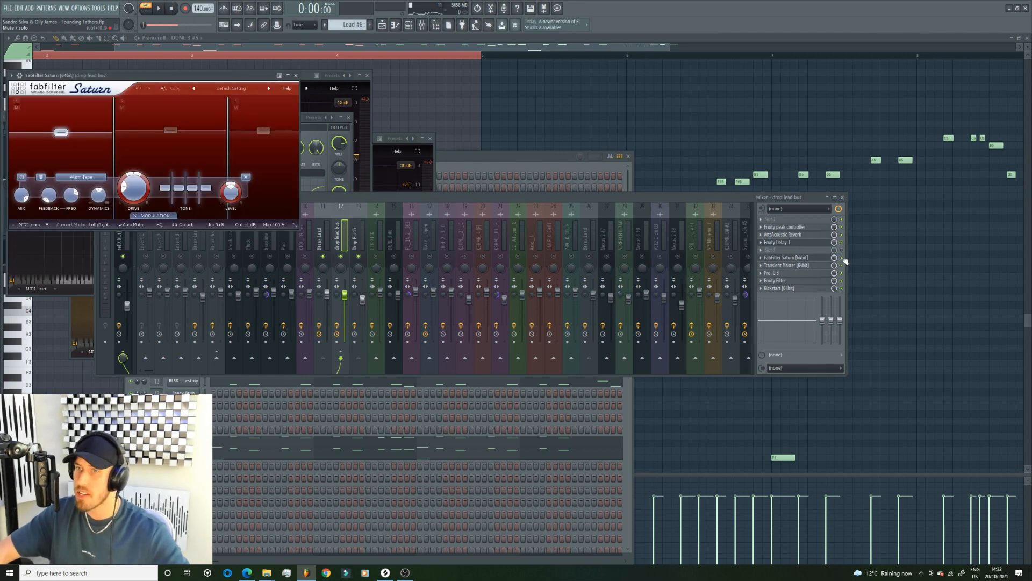
key(space)
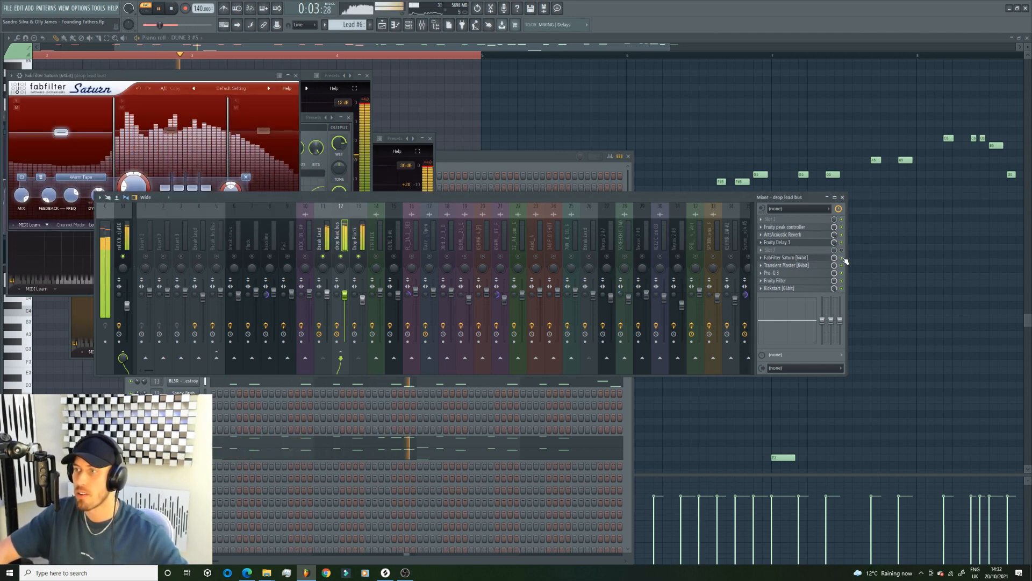
key(space)
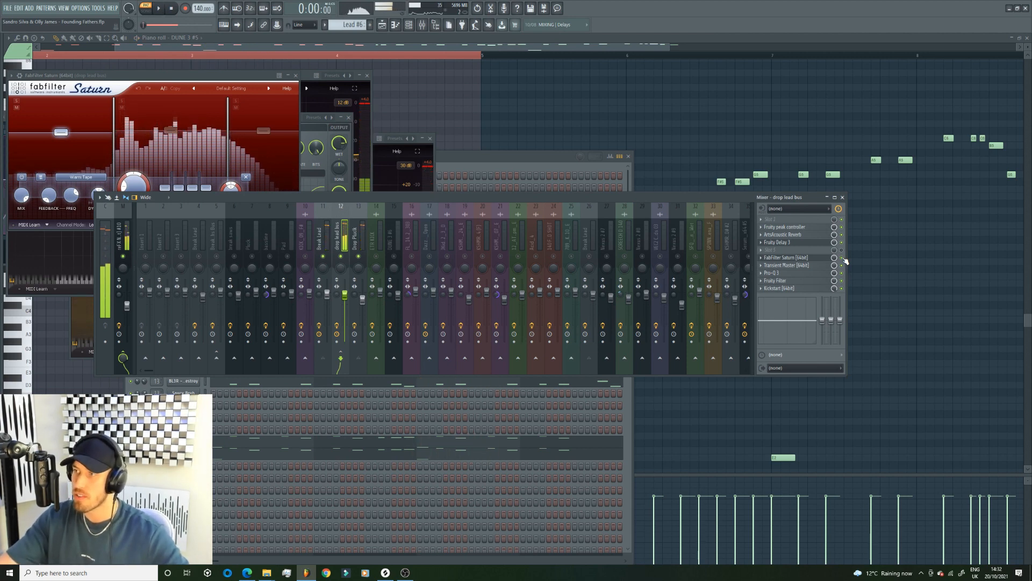
click(809, 268)
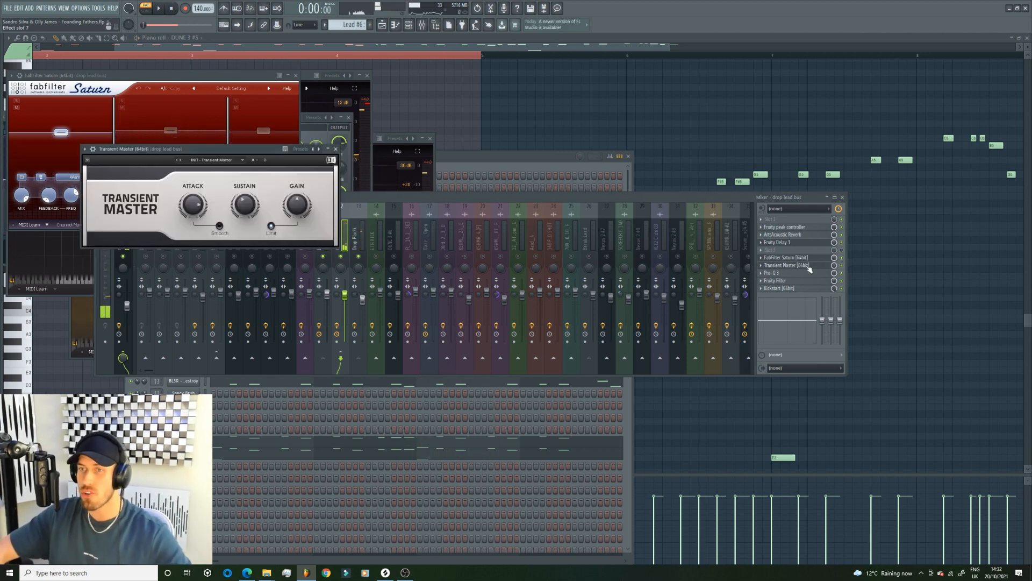
click(841, 267)
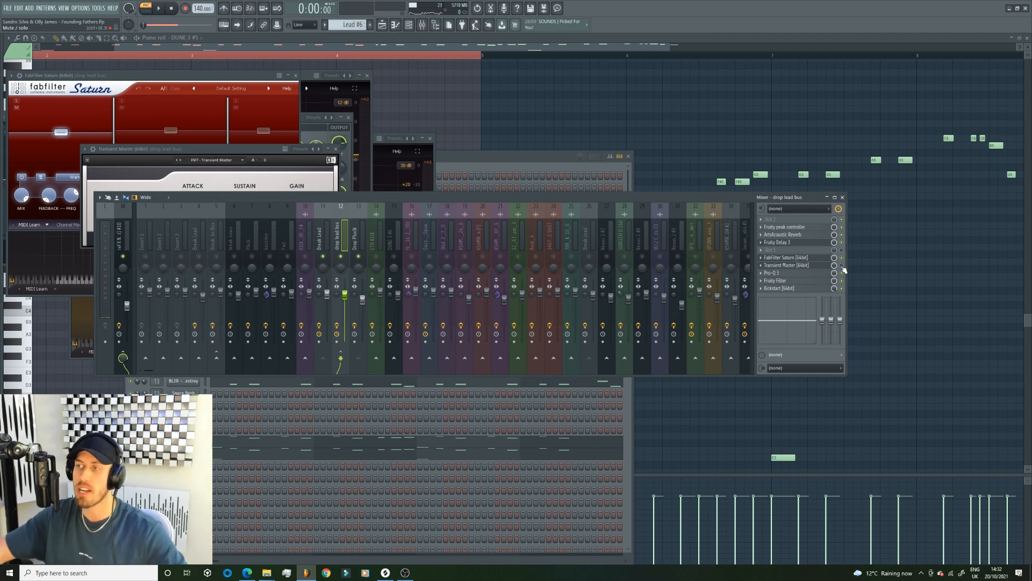
key(space)
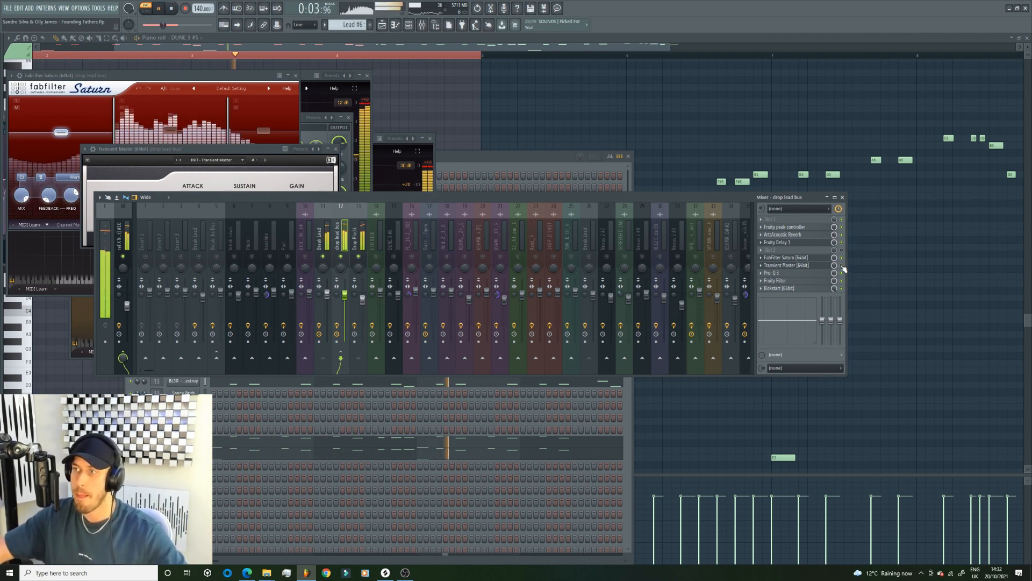
key(space)
Close Transient Master and examine the drop lead bus's Pro-Q 3 and Kickstart settings.
click(806, 267)
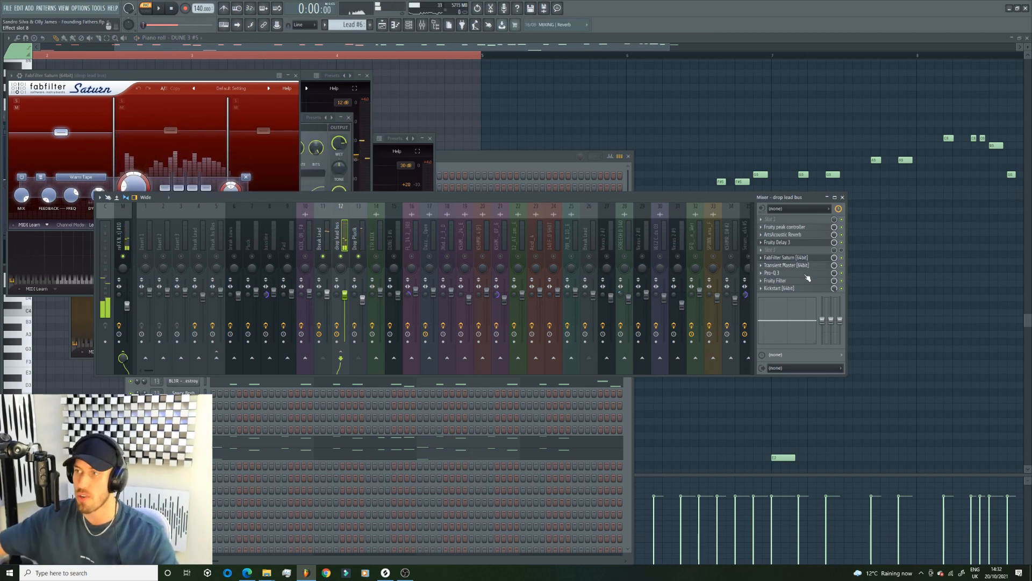
click(782, 273)
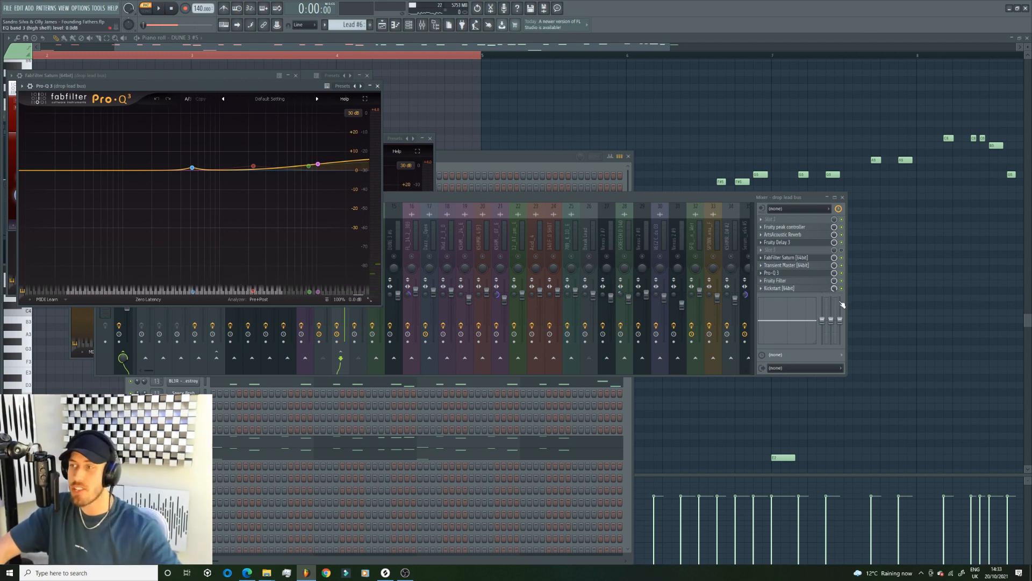
click(830, 288)
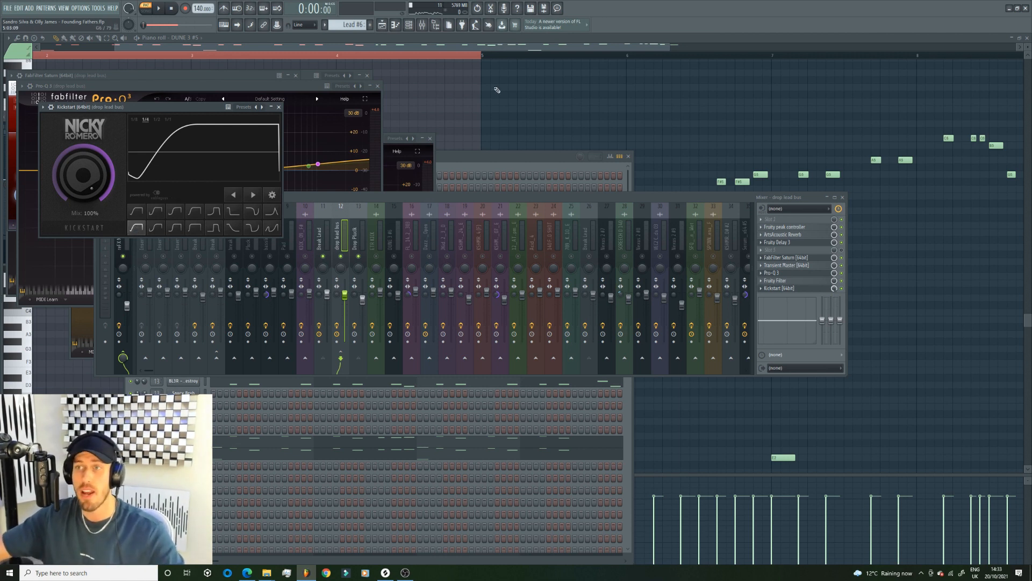
Unmute all mixer tracks, open the playlist and hide the mixer.
right_click(358, 257)
right_click(358, 257)
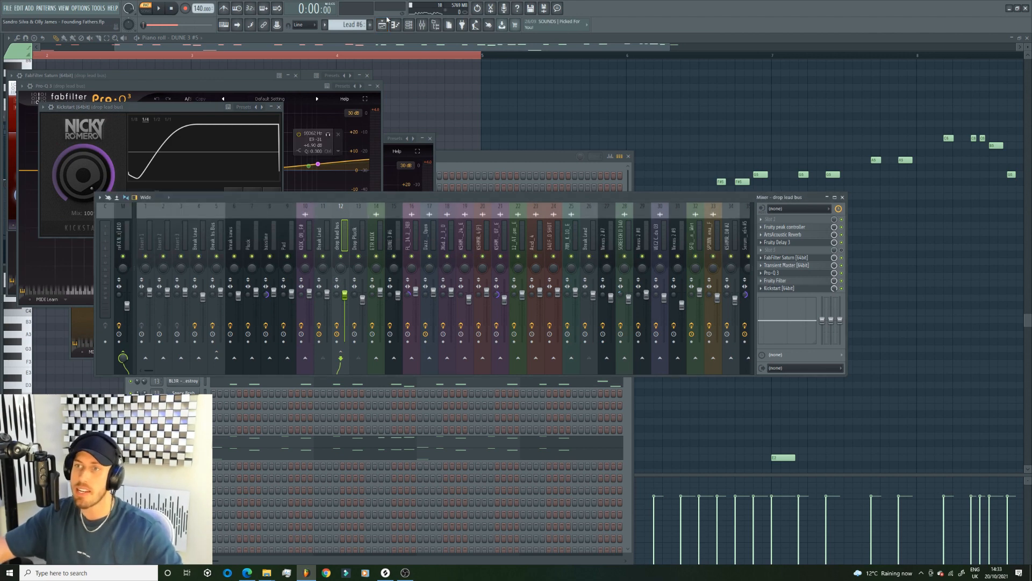
click(382, 25)
click(422, 25)
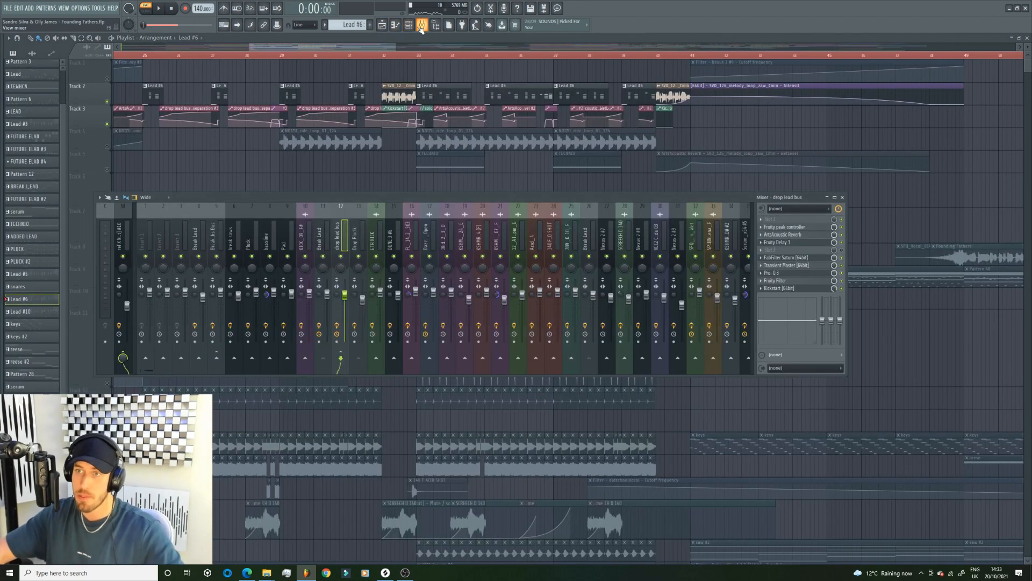
Play the Lead #6 layers and their automation in the playlist from the start of the drop at bar 25.
drag(397, 46, 422, 49)
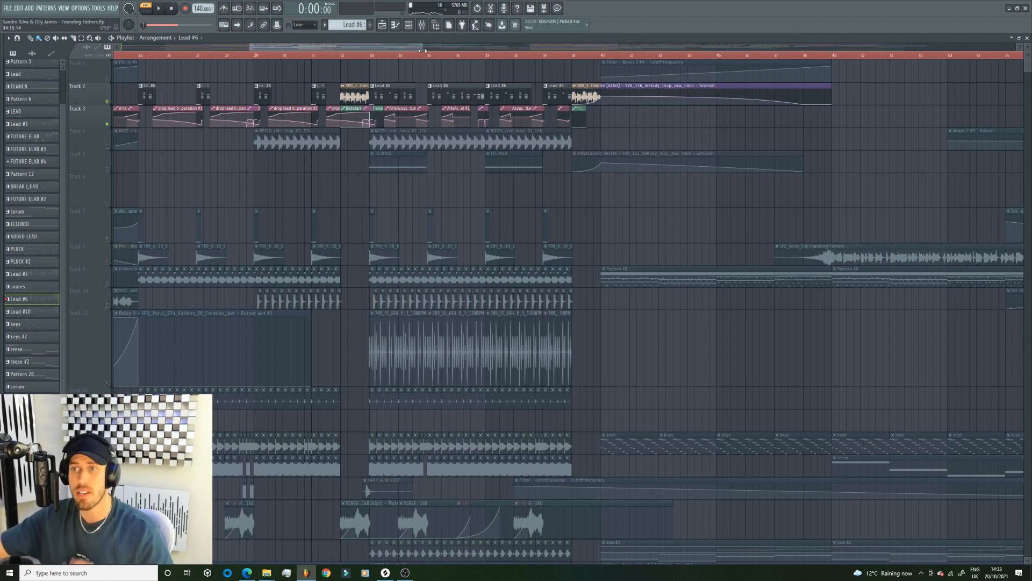
drag(422, 51, 373, 83)
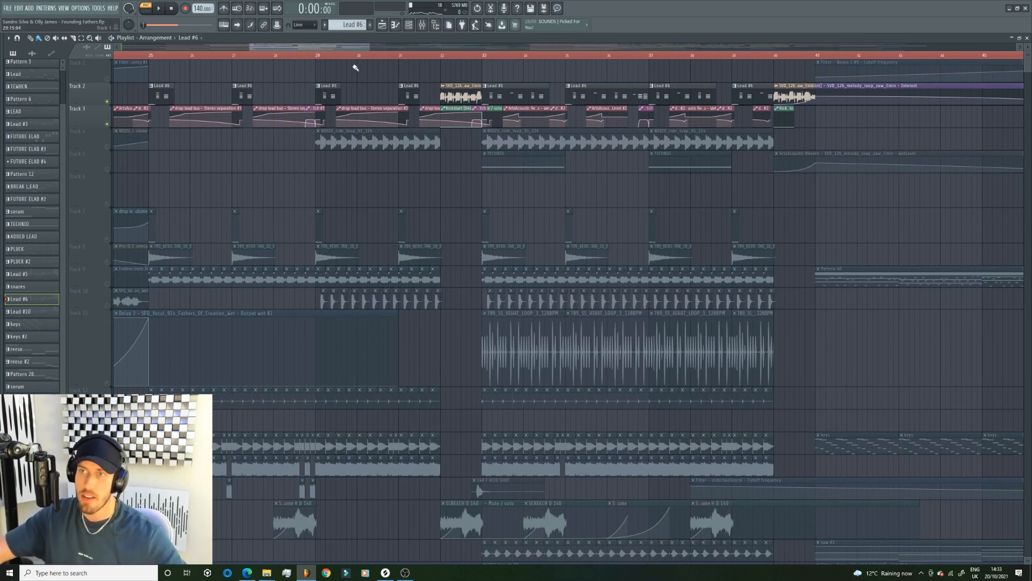
click(150, 59)
key(space)
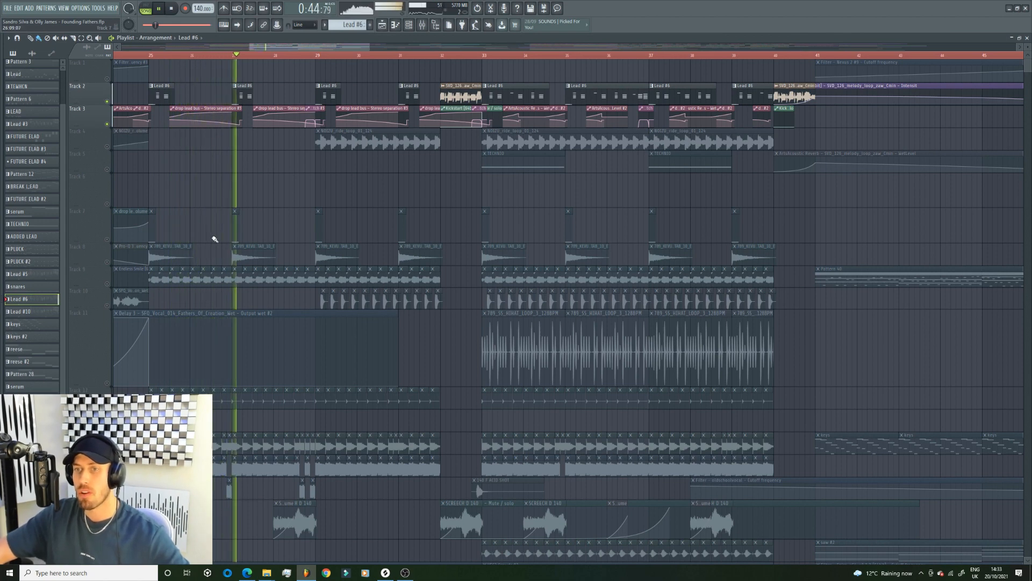
key(space)
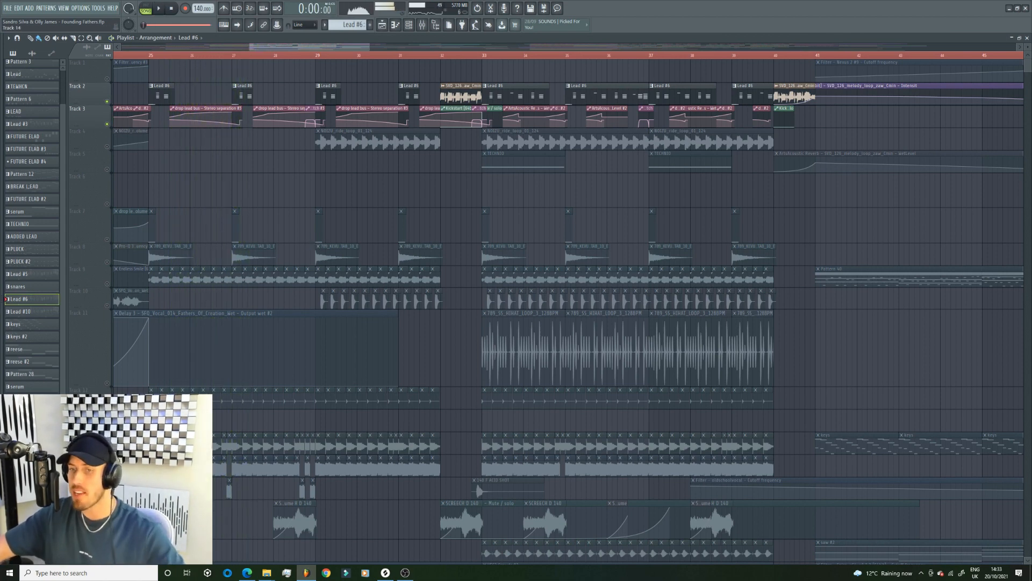
Solo the kick track in the playlist and pick its REPEATTECHNO kick clip.
right_click(107, 450)
click(161, 444)
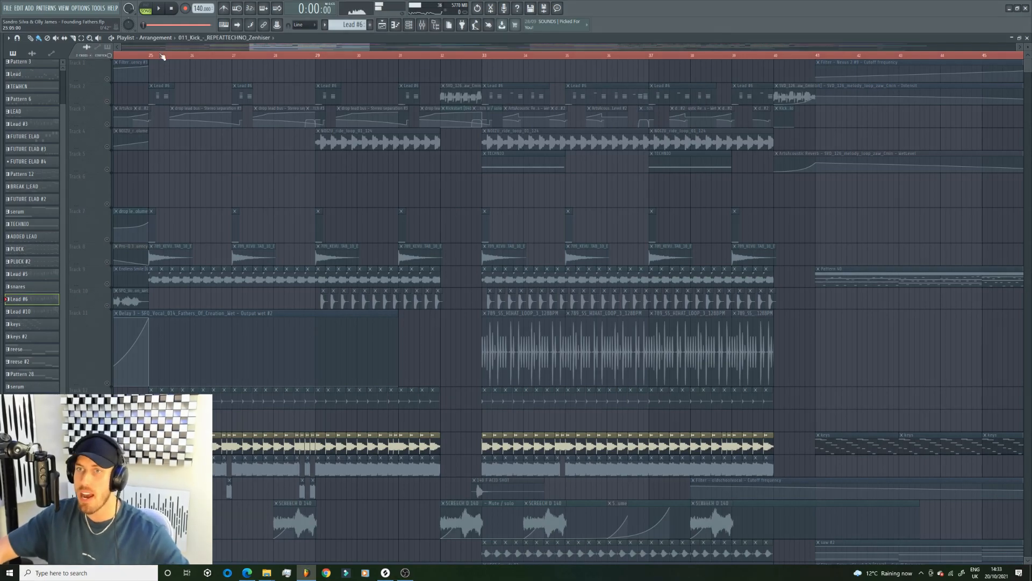